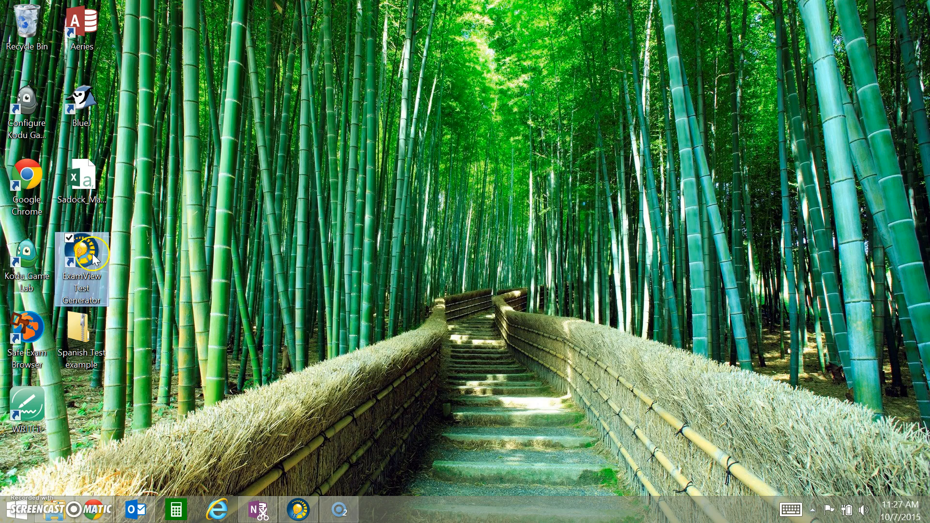
Launch ExamView Test Generator, dismiss its start-up dialogs, and bring up the window with the open Spanish Test.
double_click(88, 251)
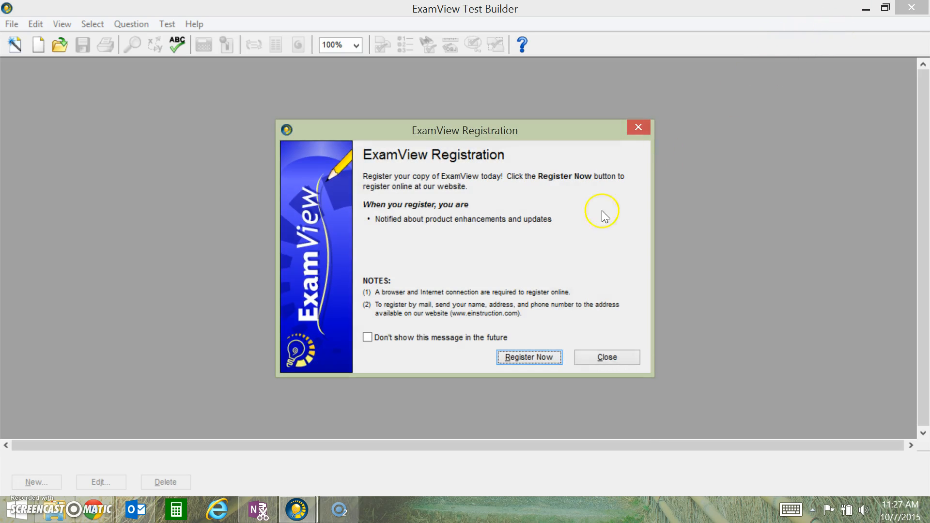
click(602, 355)
click(603, 396)
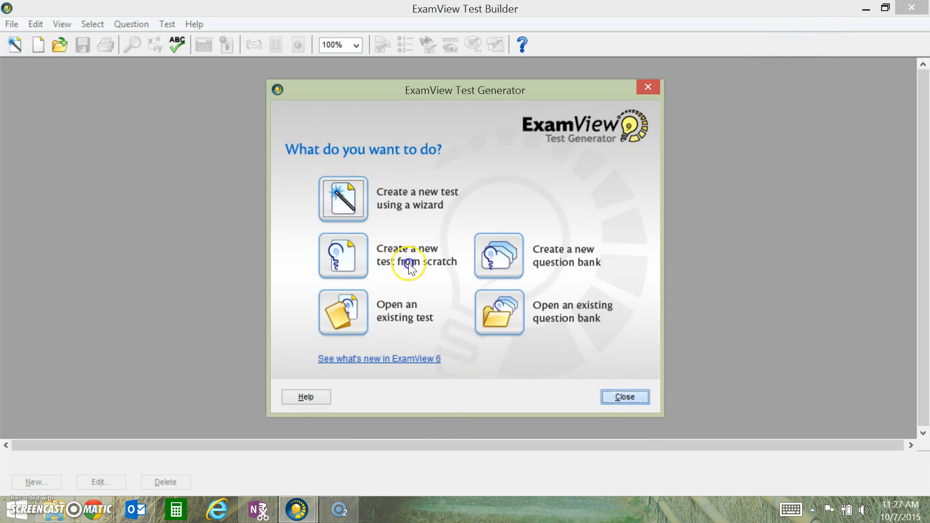
mouse_move(312, 512)
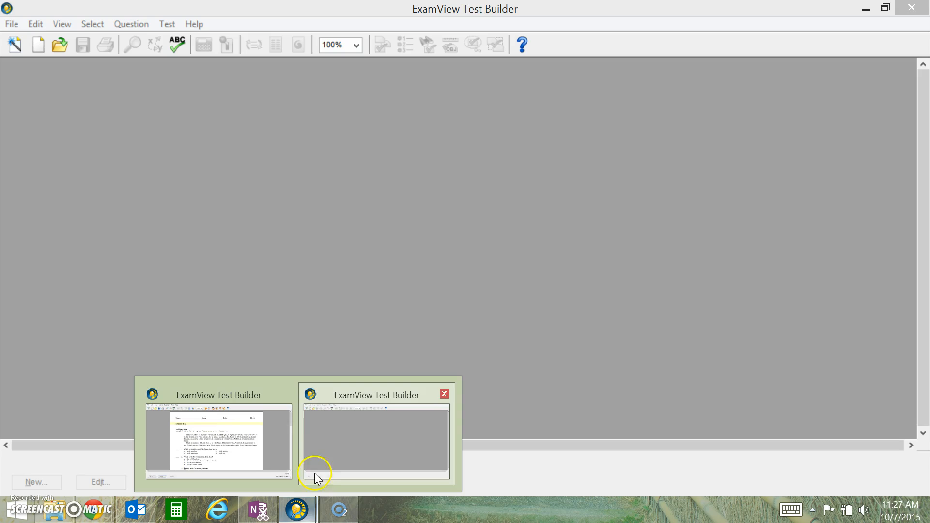
click(272, 446)
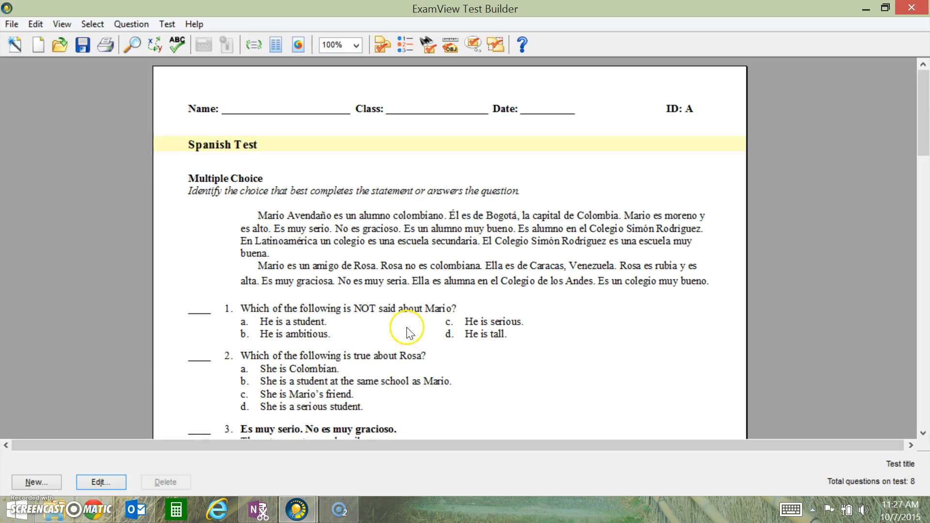
Look over the Spanish Test's questions and start exporting the test in Blackboard 6.0-7.0 format.
scroll(273, 182, down, 5)
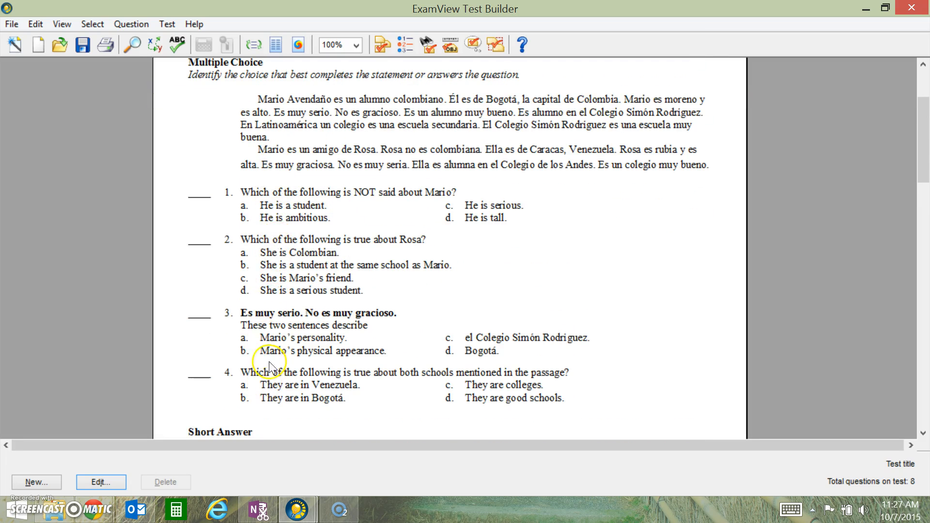
scroll(320, 269, down, 6)
scroll(319, 269, down, 3)
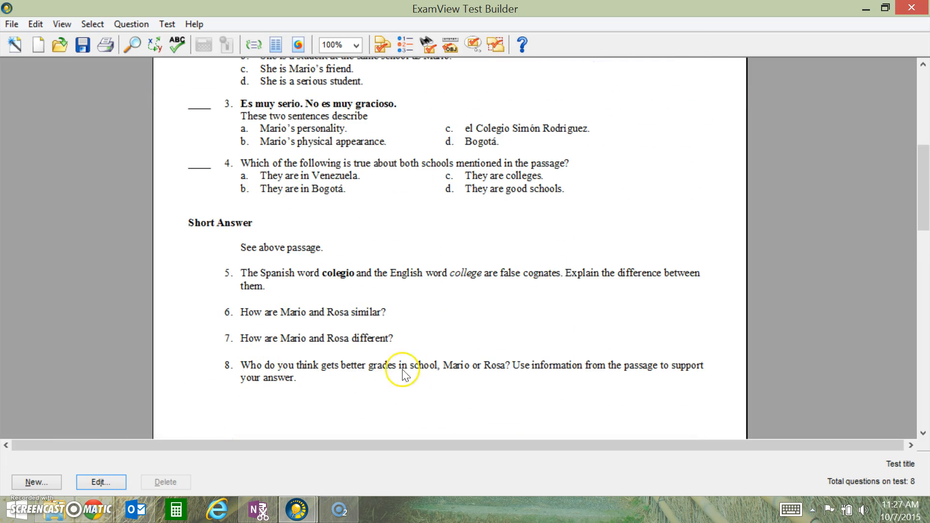
scroll(320, 403, up, 11)
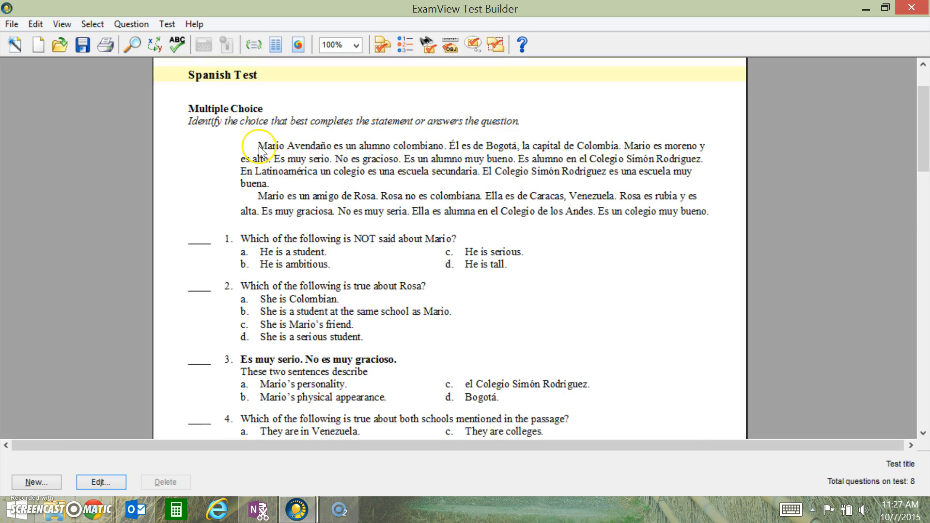
scroll(429, 326, up, 3)
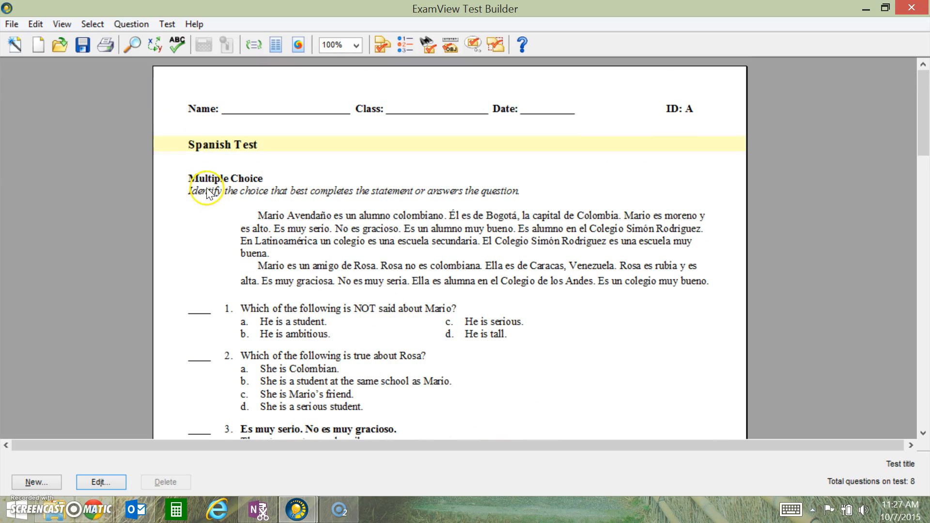
click(11, 25)
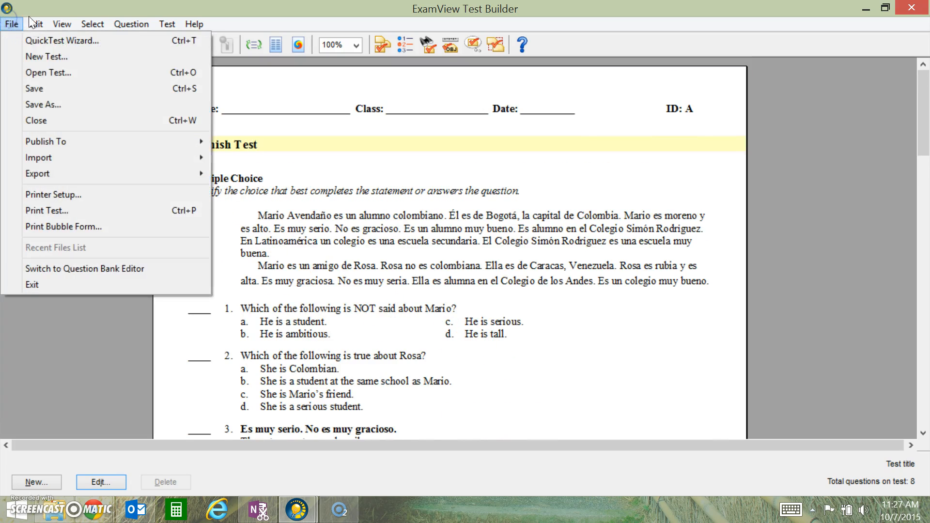
click(314, 156)
click(16, 23)
mouse_move(79, 174)
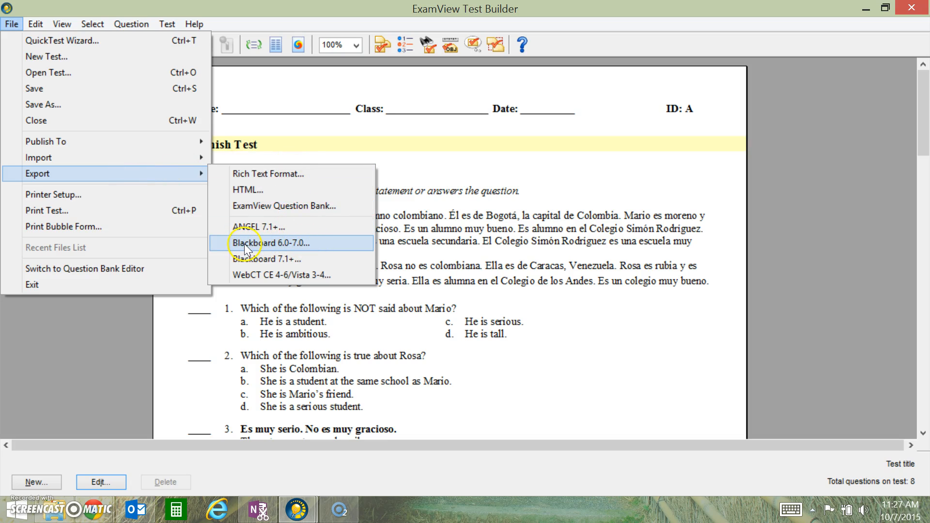
click(311, 243)
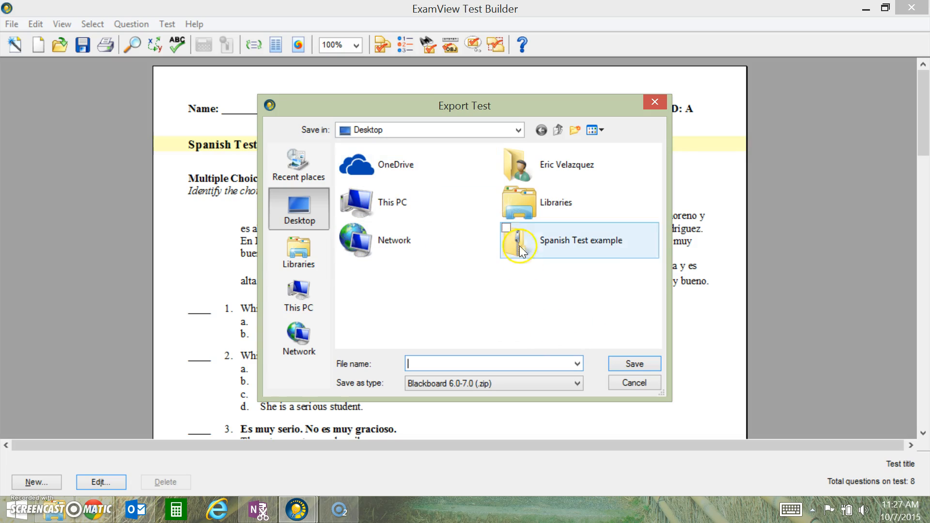
Choose the Desktop as the export location and name the file "Spanish Test Chapter 1".
click(399, 190)
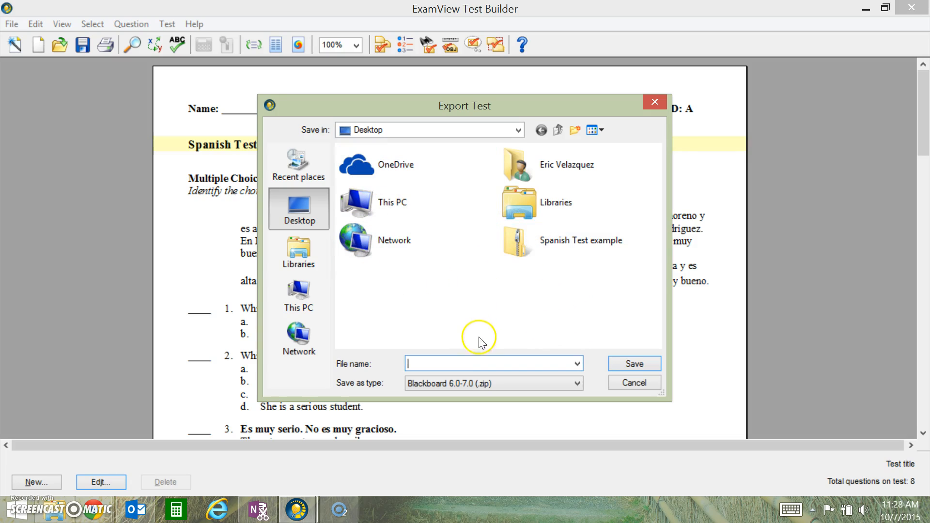
click(315, 267)
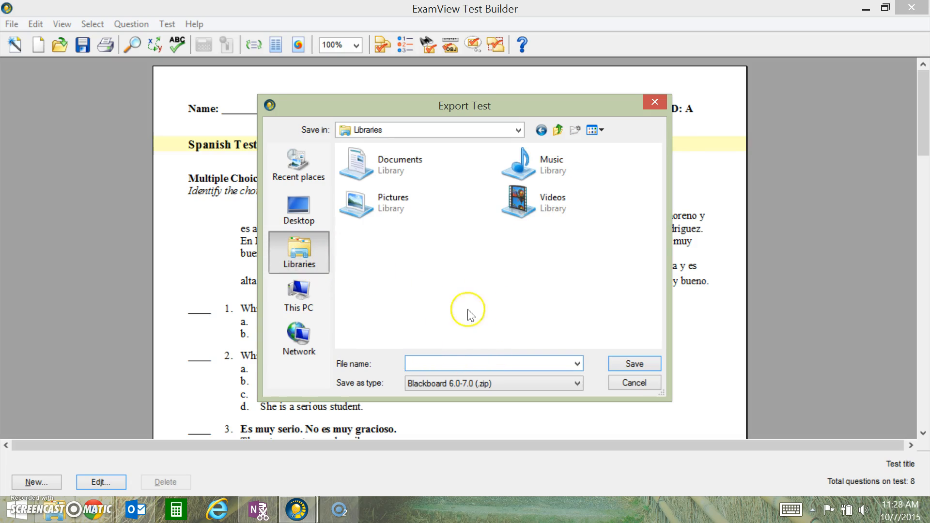
click(320, 208)
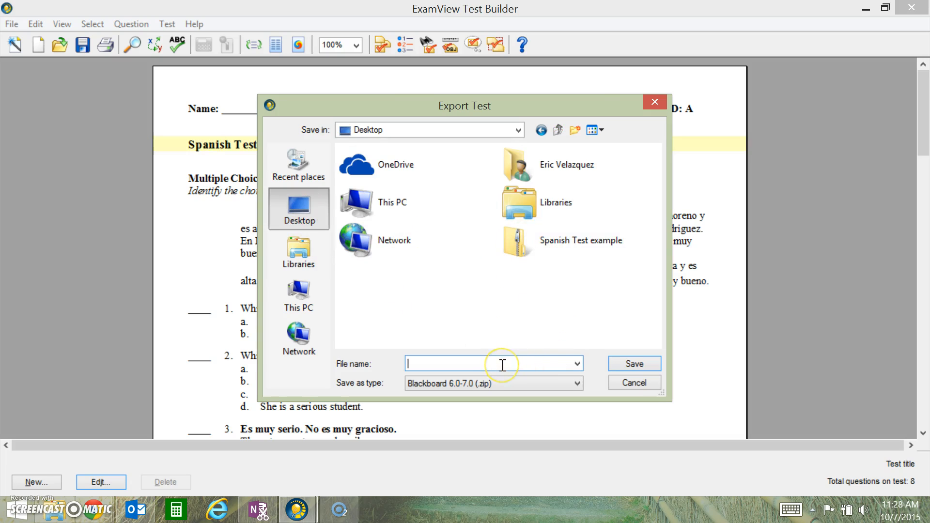
text(Spani)
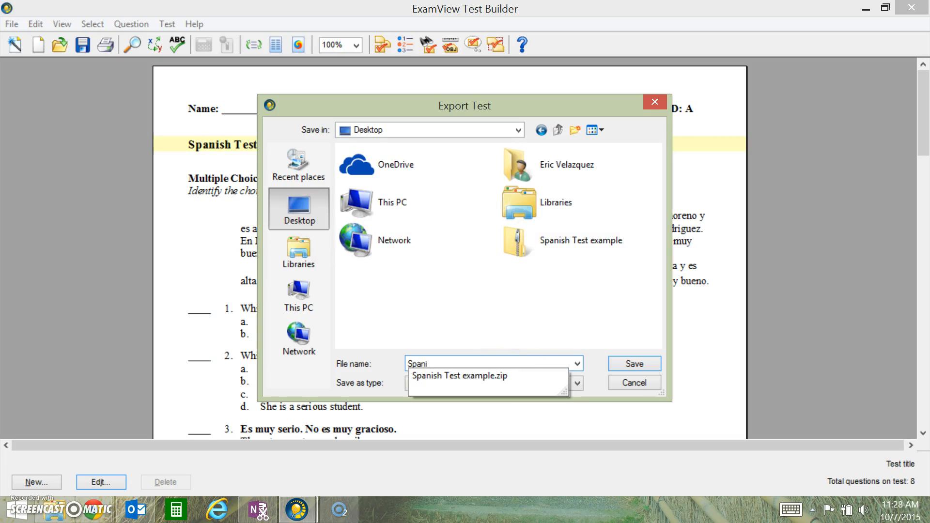
text(sh Test Chapter 1)
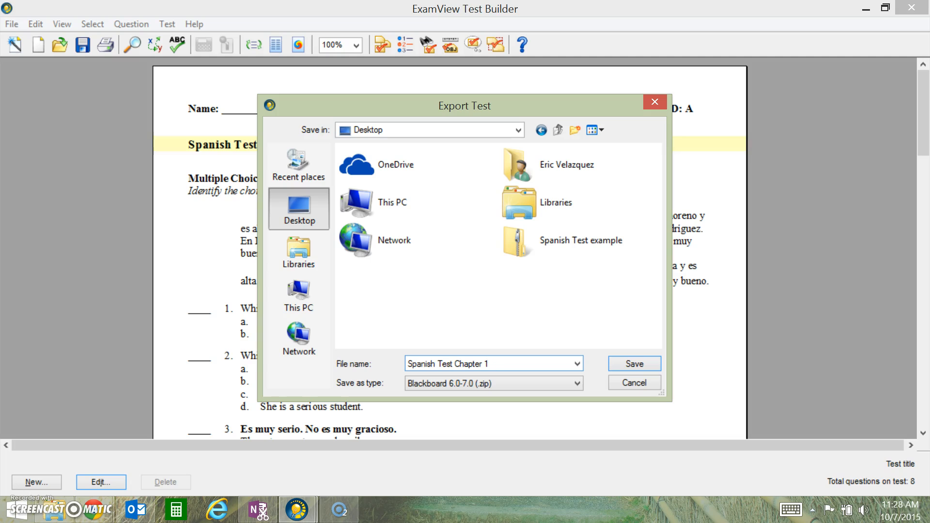
Save the export with "Spanish Test Chapter 1" as both the pool name and the image directory name.
click(634, 364)
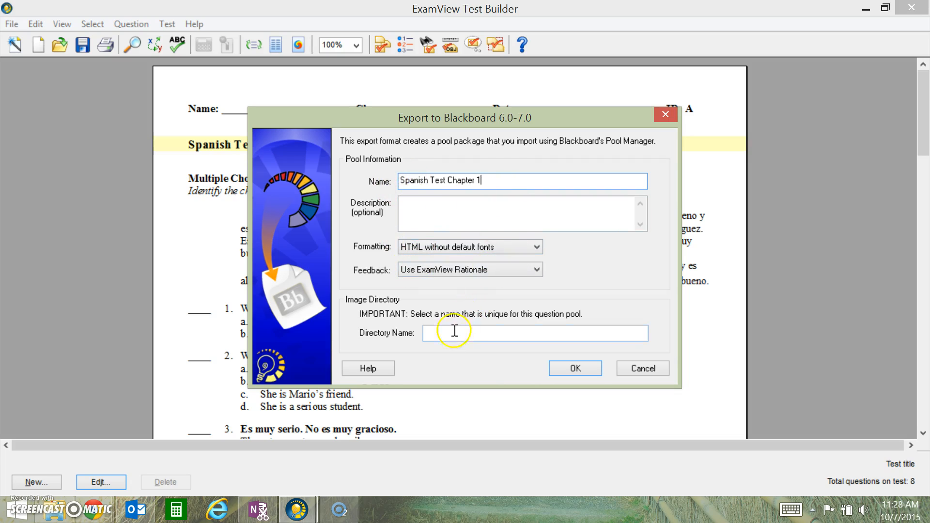
click(436, 333)
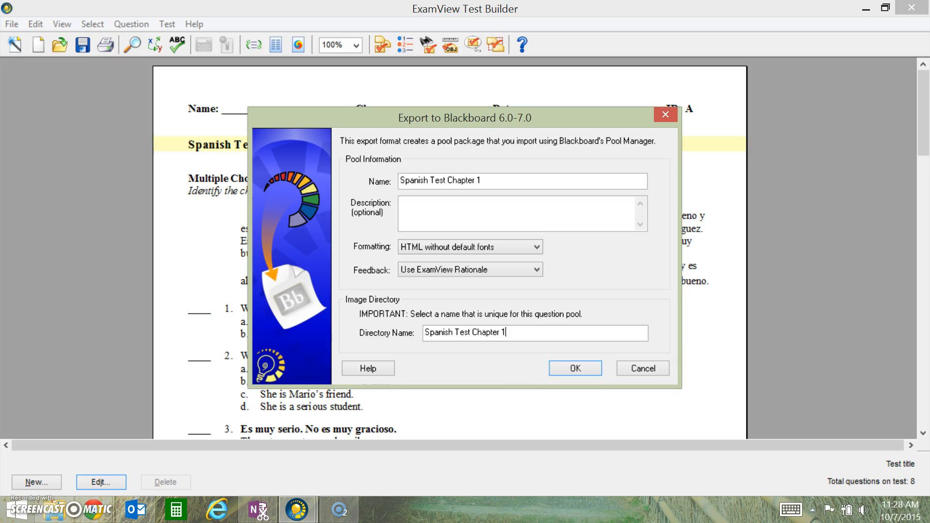
click(579, 369)
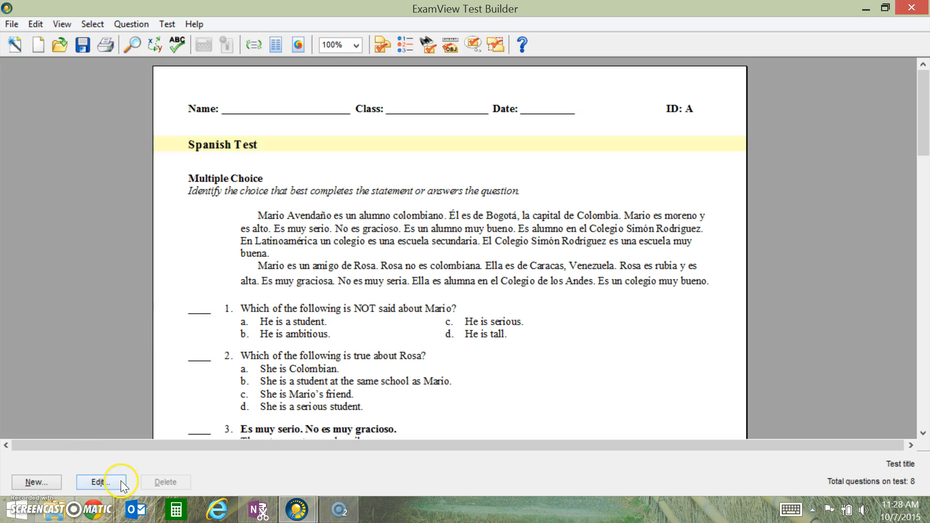
Locate and select the exported Spanish Test Chapter 1 zip on the desktop, and switch to the Haiku Learning assessments page in Chrome.
key(super+d)
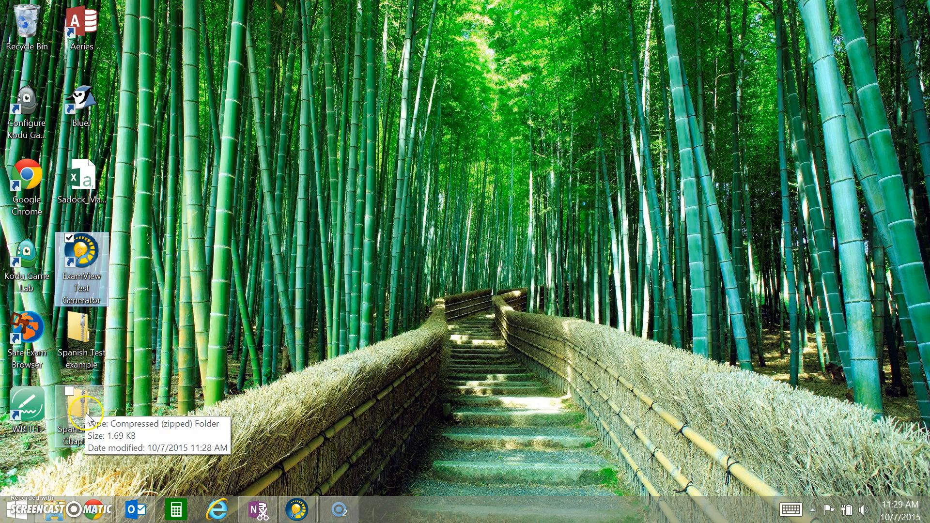
click(68, 443)
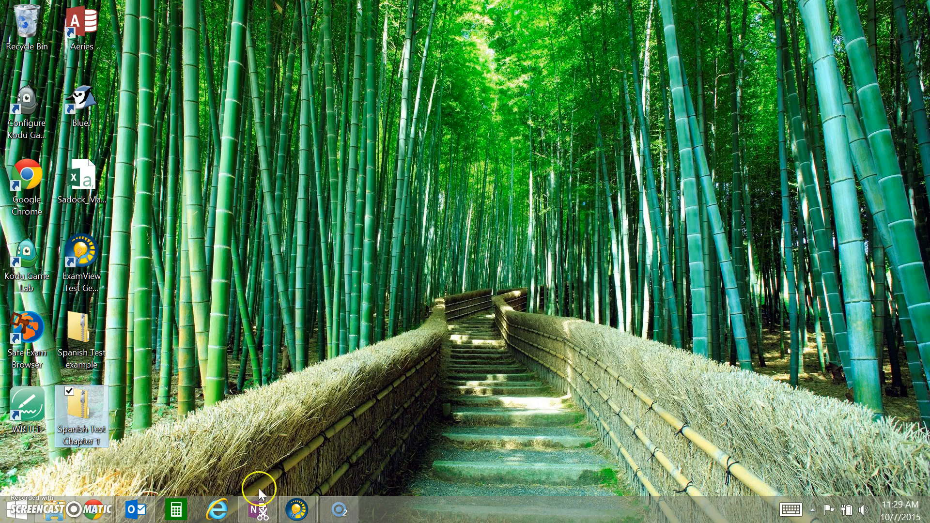
mouse_move(96, 508)
click(218, 441)
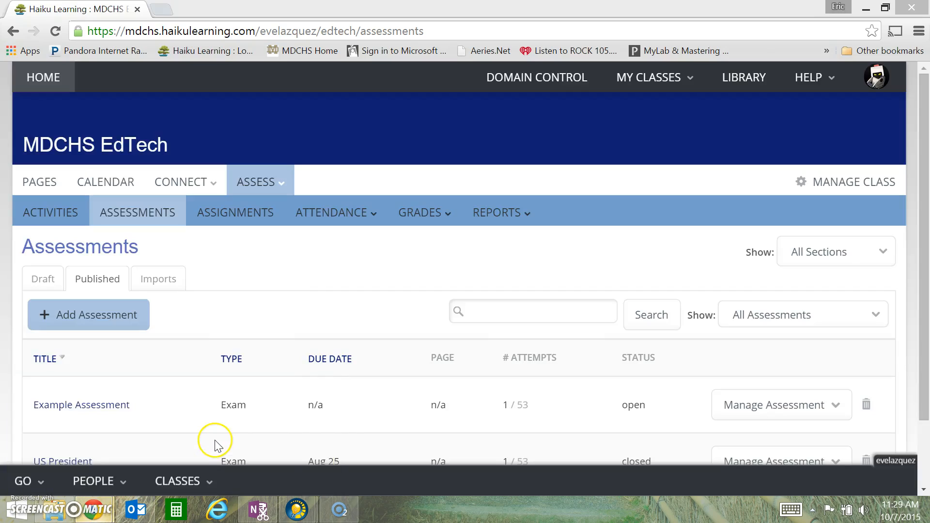
Create a new assessment of type Exam and title it "Spanish Test Chapter 1 example".
click(101, 318)
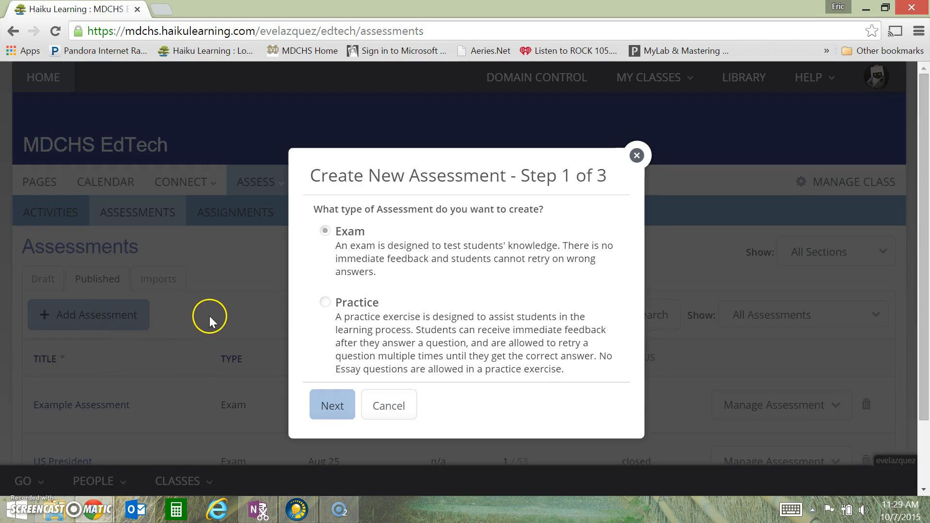
click(338, 409)
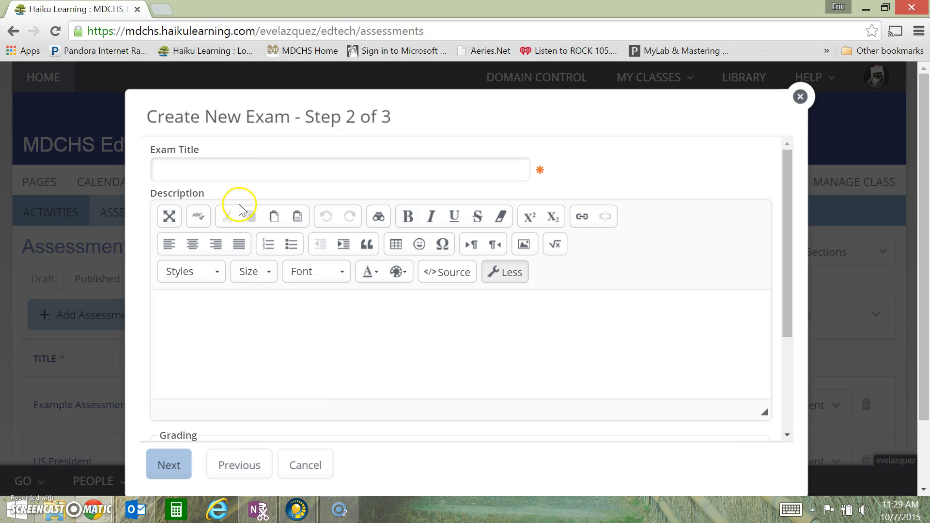
click(238, 168)
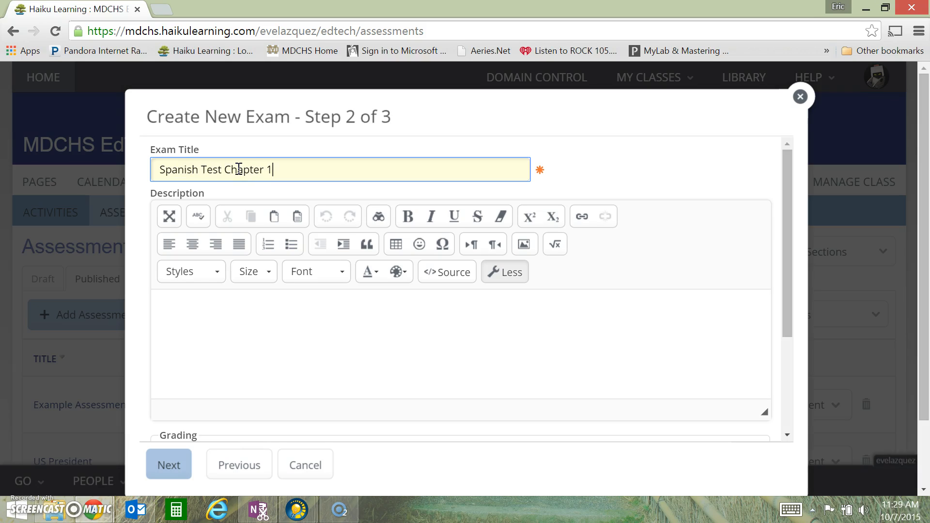
text(e)
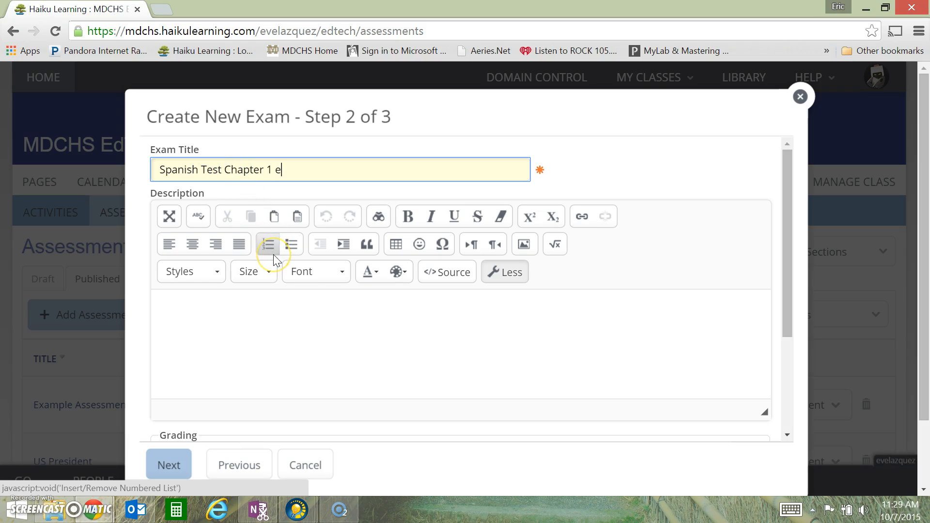
text(xample)
Examine the new exam's description field and its grading options for gradebook category and total points.
scroll(274, 260, down, 1)
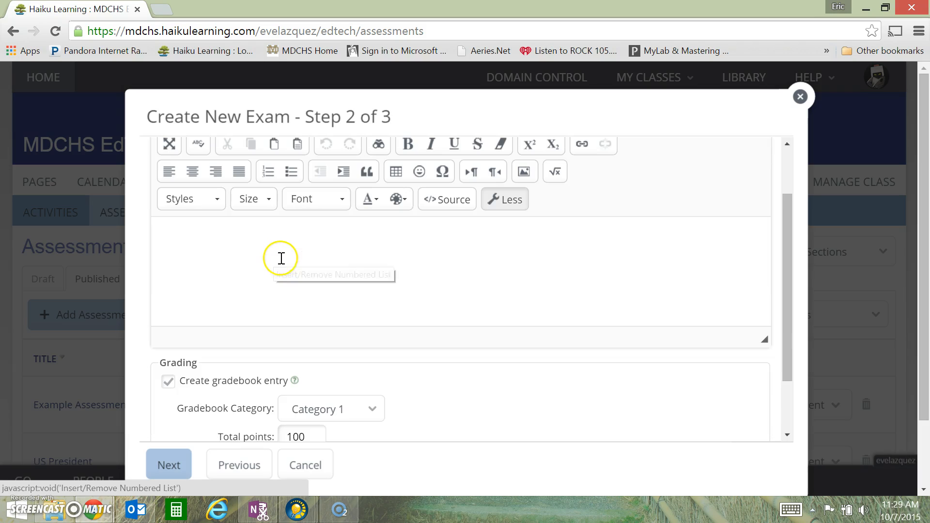
scroll(458, 286, up, 1)
click(290, 337)
scroll(382, 358, down, 1)
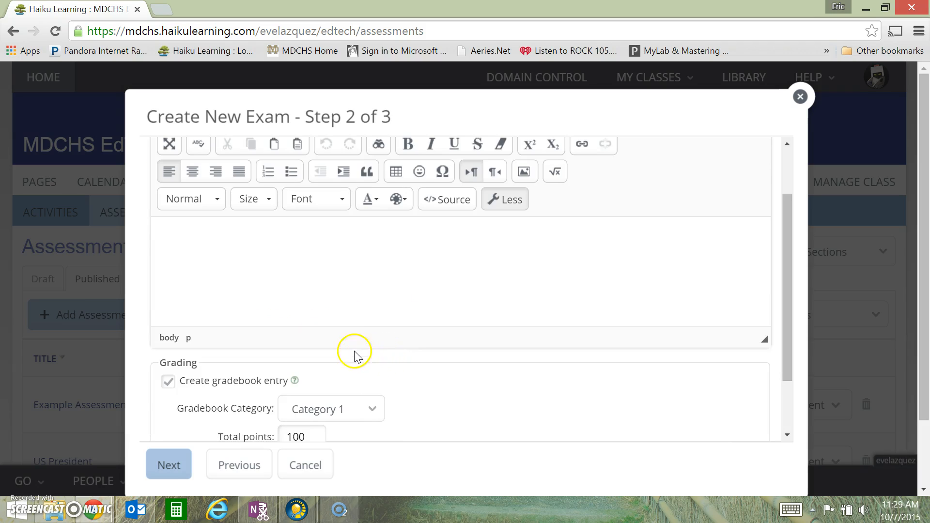
scroll(307, 286, down, 1)
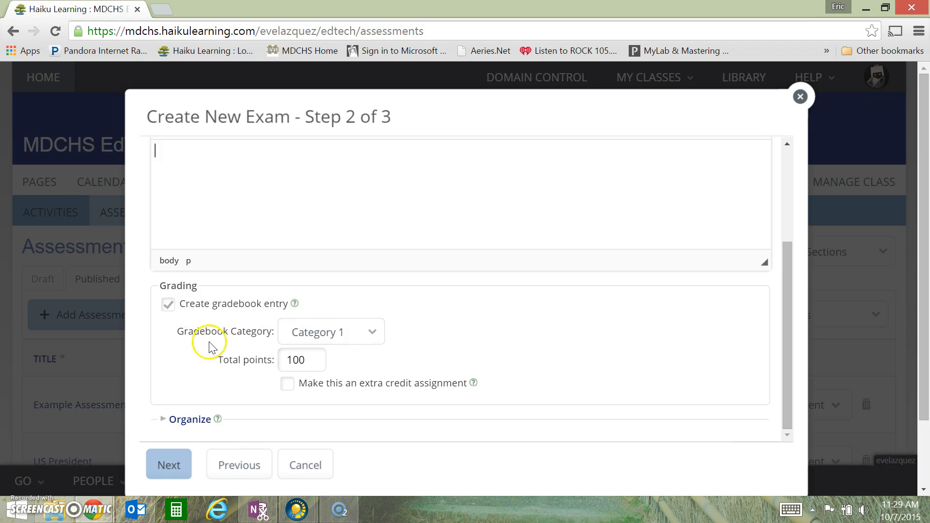
click(368, 338)
click(367, 338)
click(357, 339)
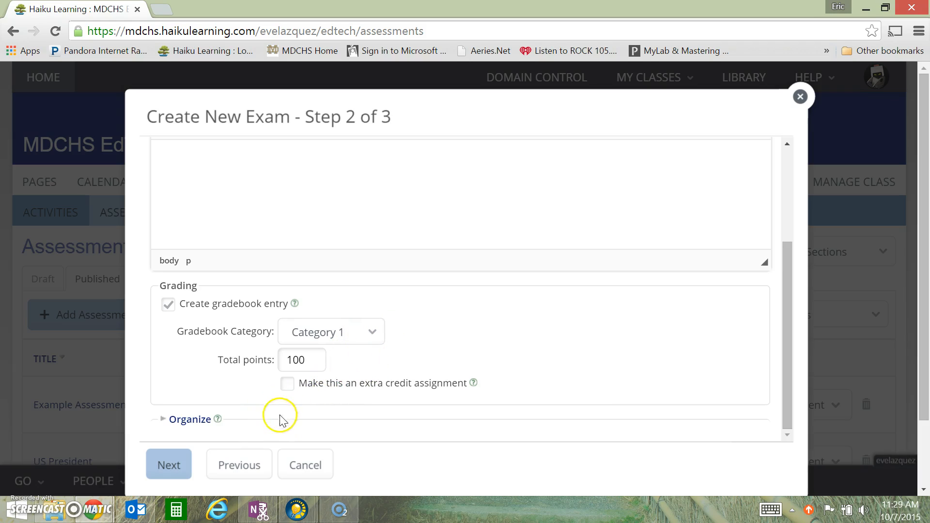
click(311, 364)
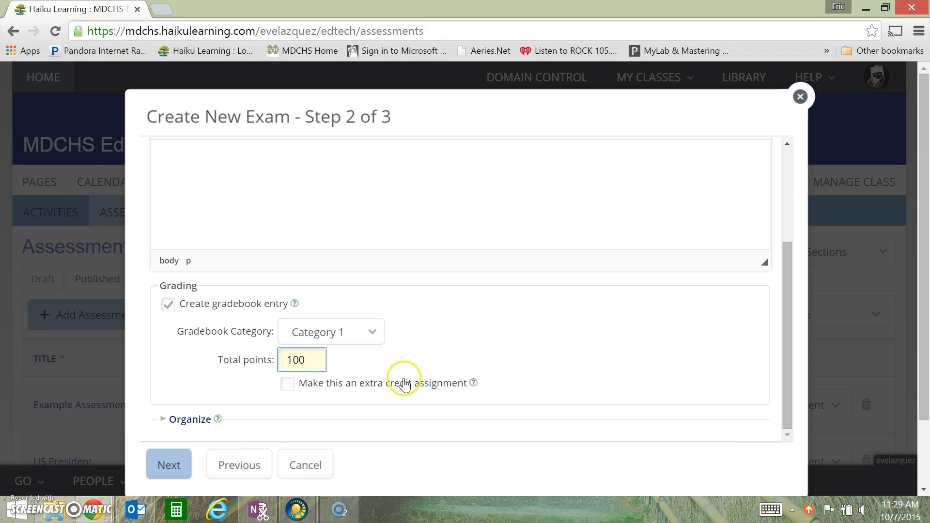
Expand the exam's Organize section and review the grade level, subject and tags options.
scroll(404, 385, down, 2)
click(163, 419)
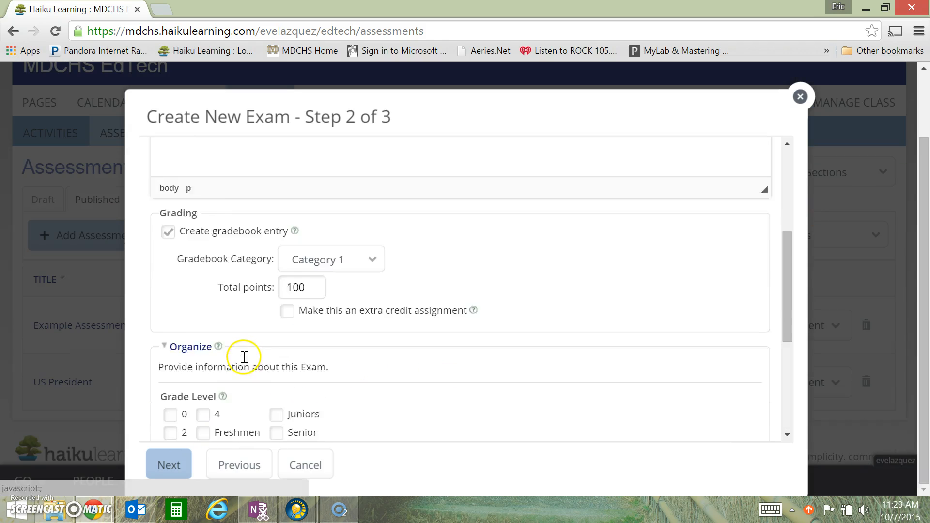
scroll(244, 357, down, 3)
scroll(233, 204, up, 1)
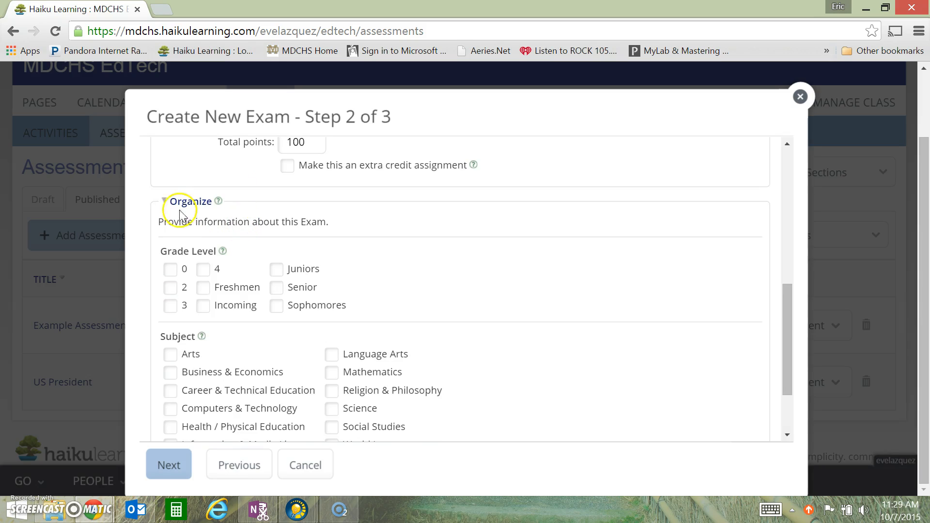
scroll(271, 331, down, 2)
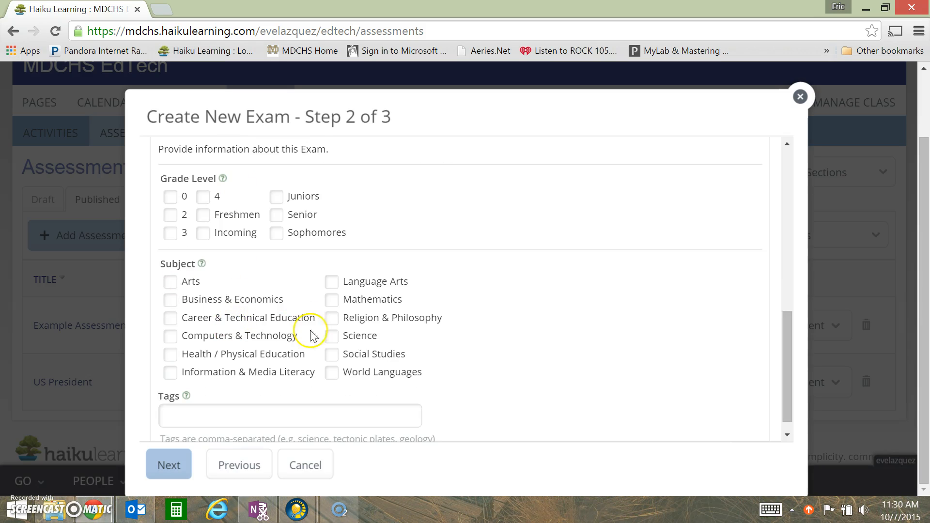
scroll(320, 387, down, 1)
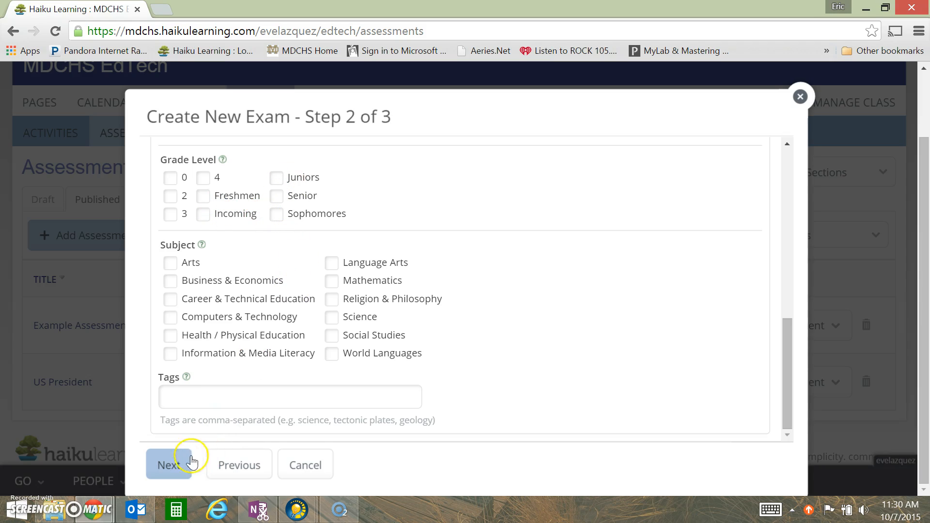
Continue to the exam's final settings, set a 30-minute time limit with 1 attempt, and enable Randomize Questions alongside randomized multiple-choice answers.
click(175, 466)
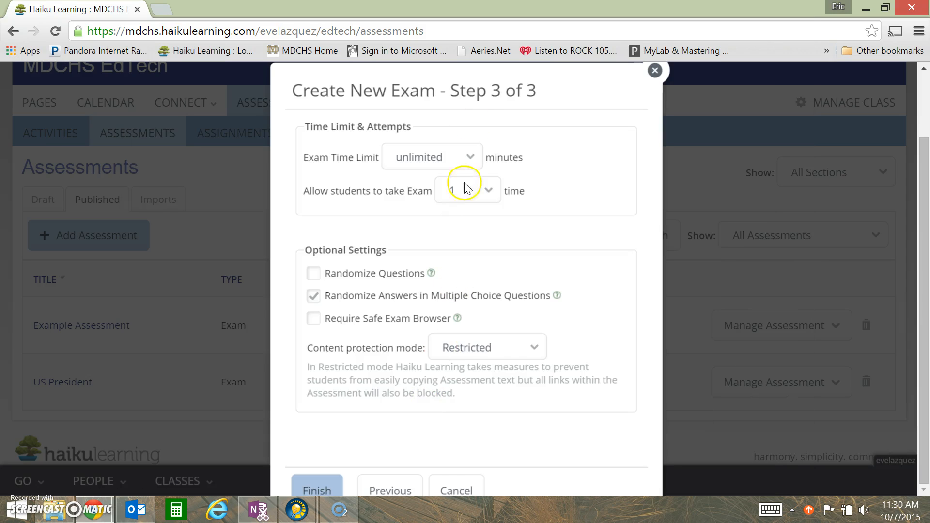
click(414, 158)
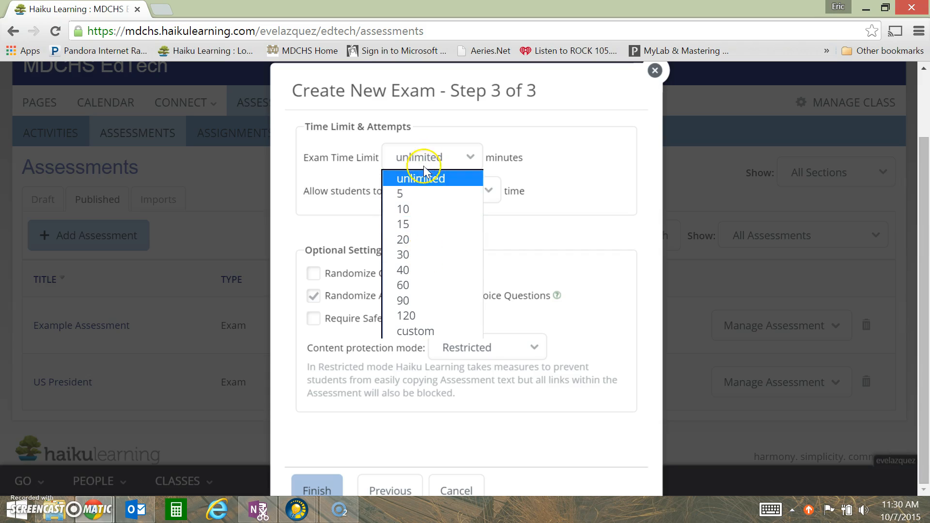
click(407, 256)
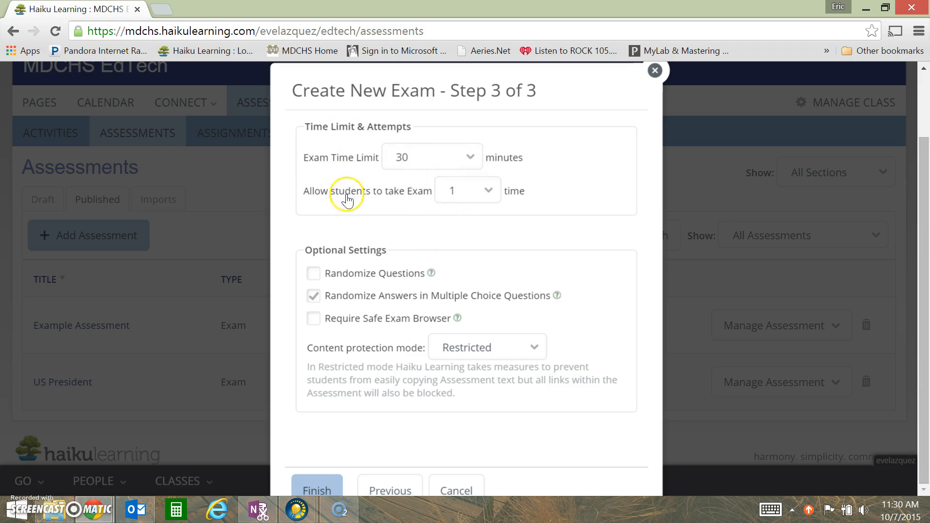
click(463, 193)
click(457, 214)
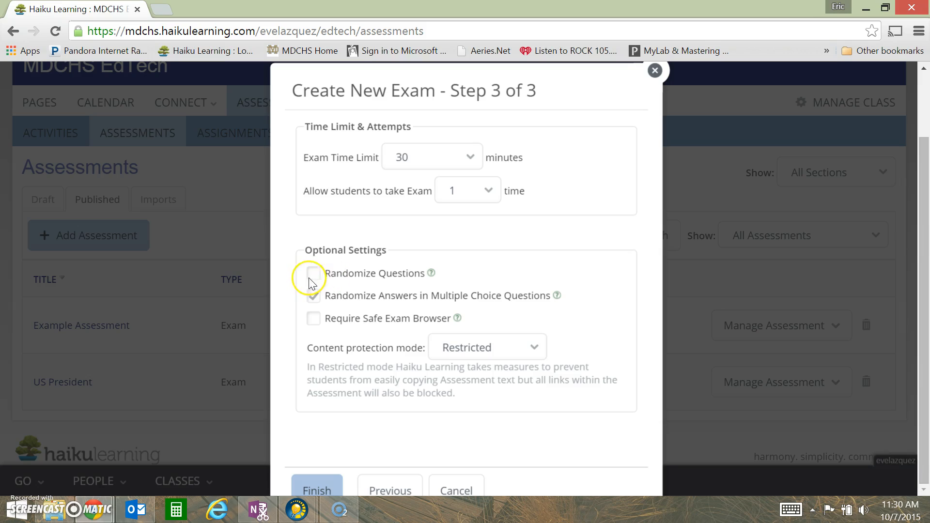
click(314, 294)
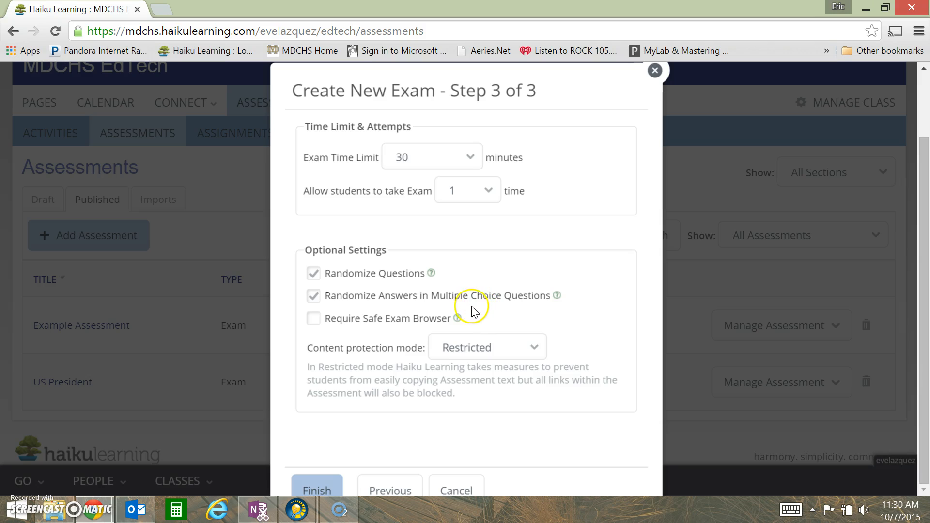
Switch to ExamView to review the Spanish test's multiple-choice questions and answer options, and return to the Haiku Learning exam setup in Chrome.
click(301, 515)
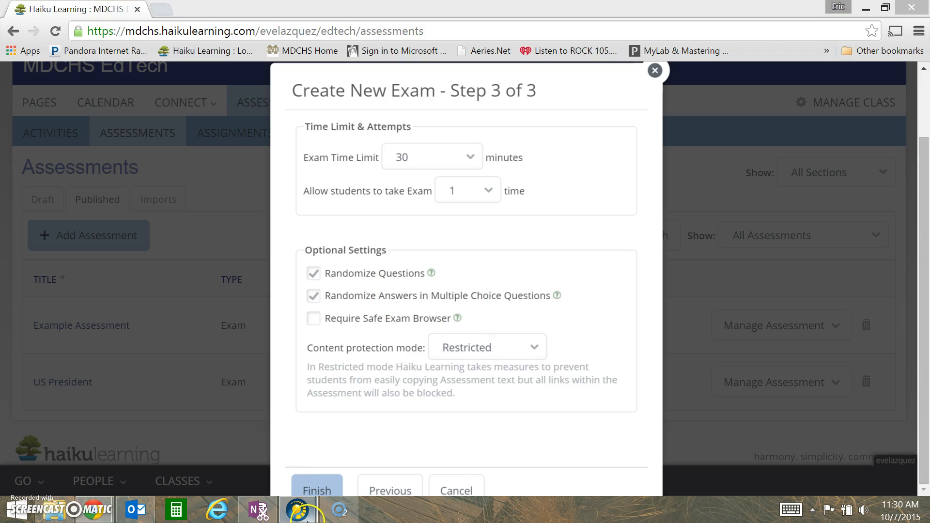
click(326, 437)
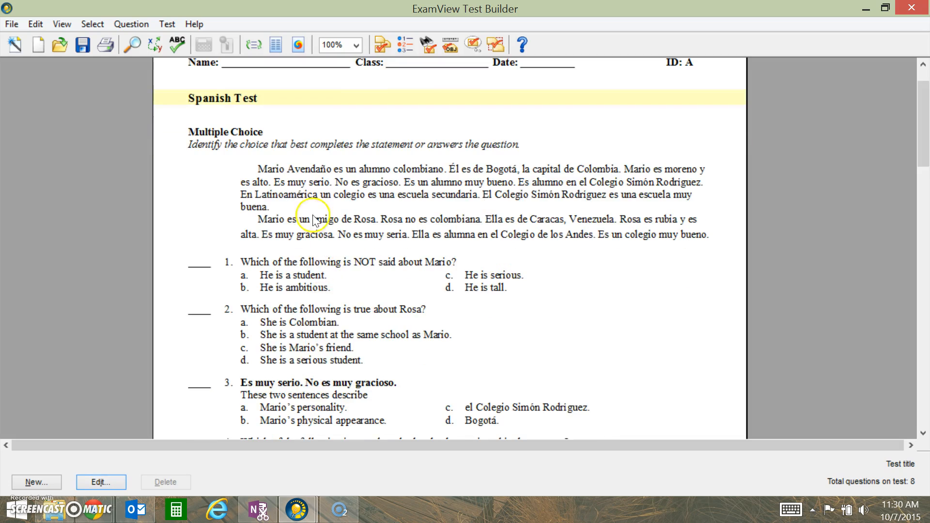
scroll(290, 310, down, 3)
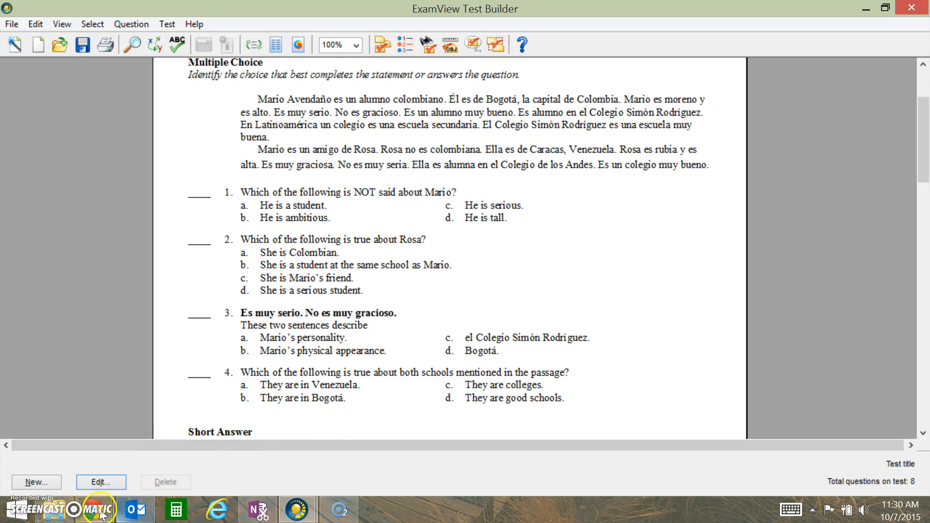
mouse_move(101, 514)
click(200, 451)
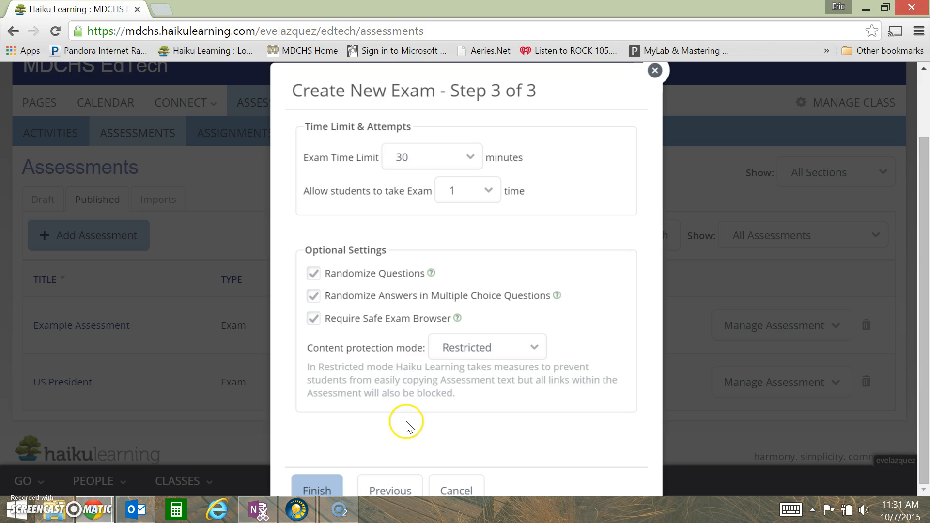
Finish creating the exam with Require Safe Exam Browser enabled, and start importing existing questions into it.
click(315, 486)
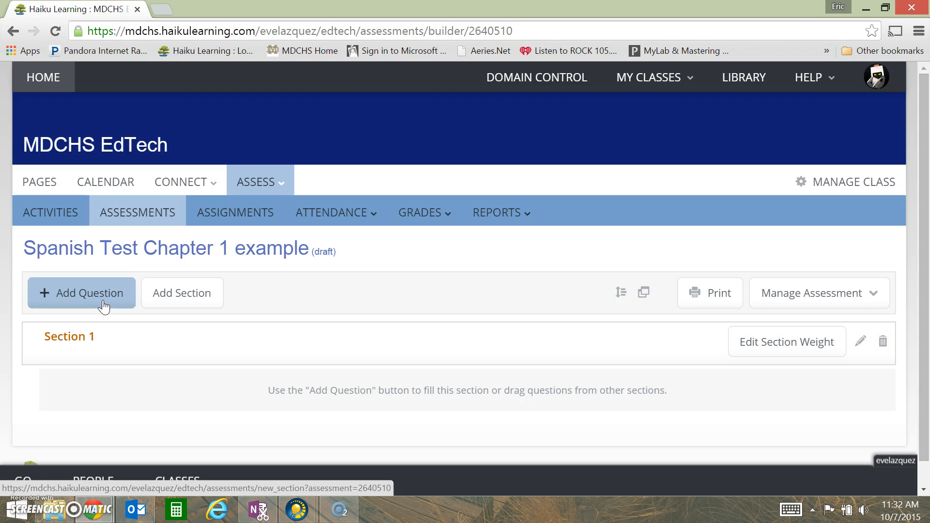
click(74, 308)
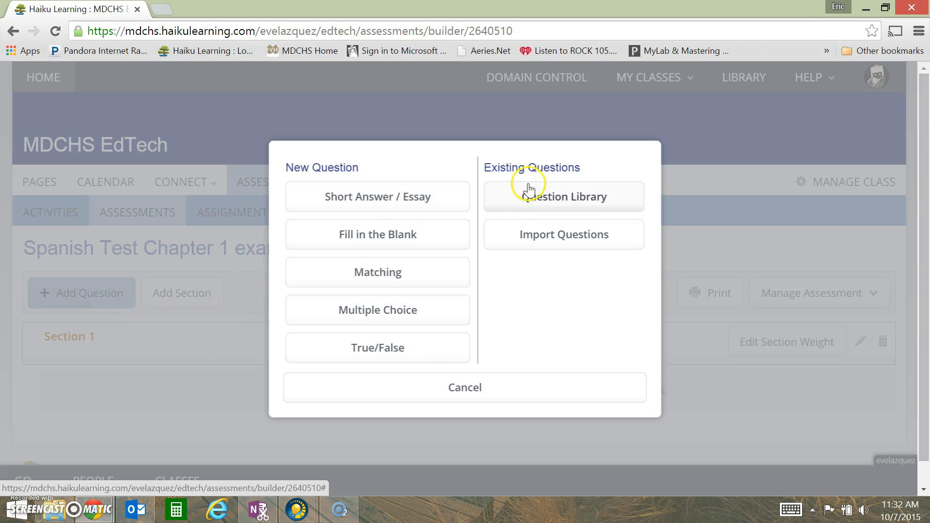
drag(491, 165, 589, 166)
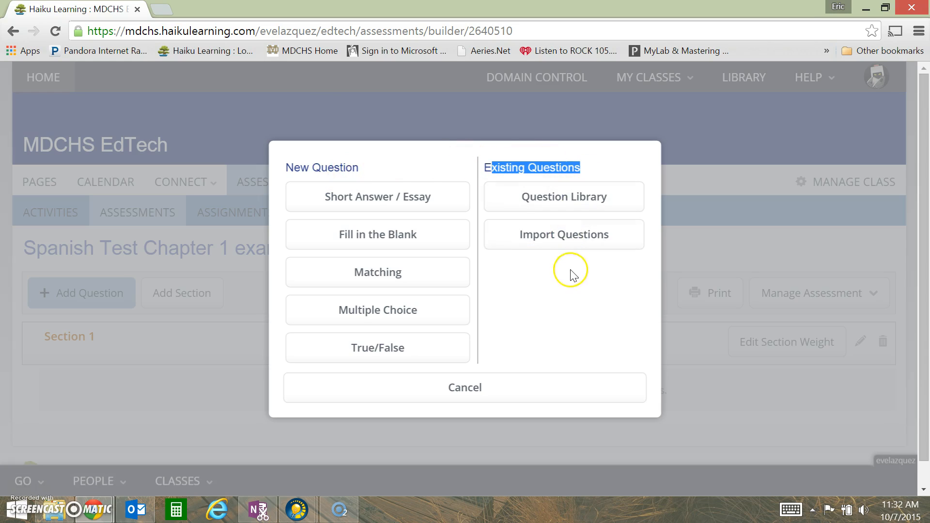
click(576, 243)
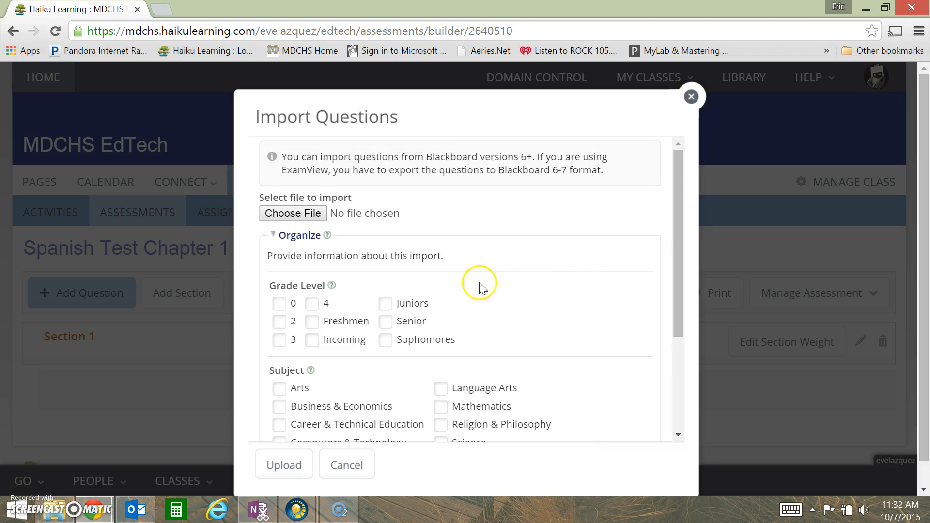
Choose the Spanish Test Chapter 1 zip from the Desktop as the file to import.
click(296, 214)
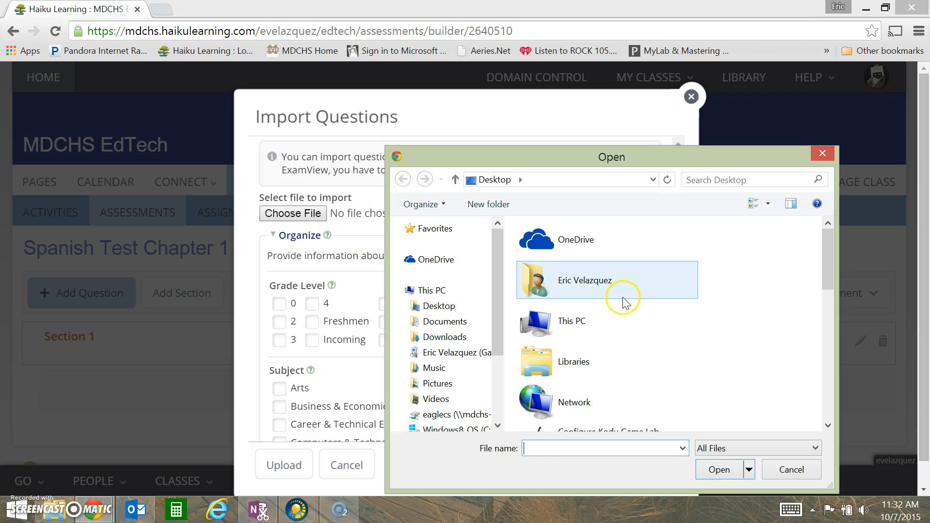
mouse_move(828, 254)
mouse_down()
mouse_move(828, 297)
mouse_move(829, 256)
mouse_up()
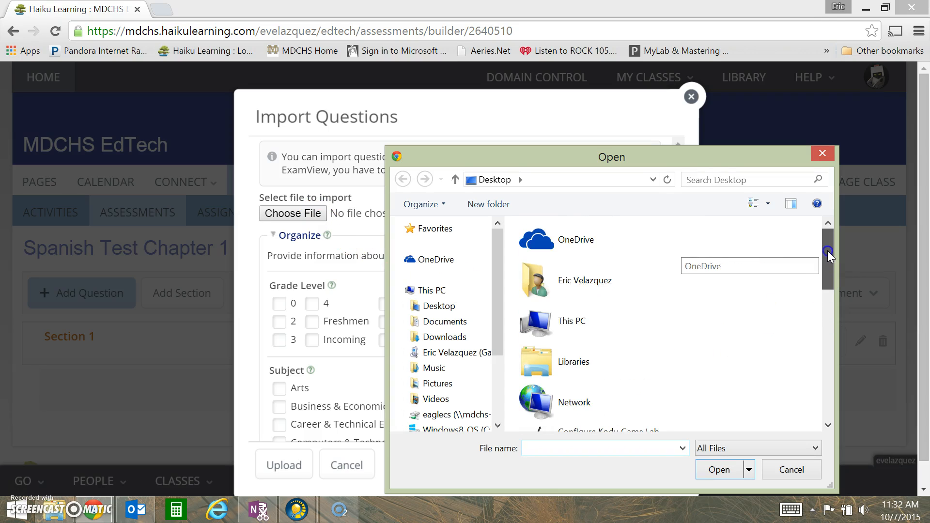
click(443, 306)
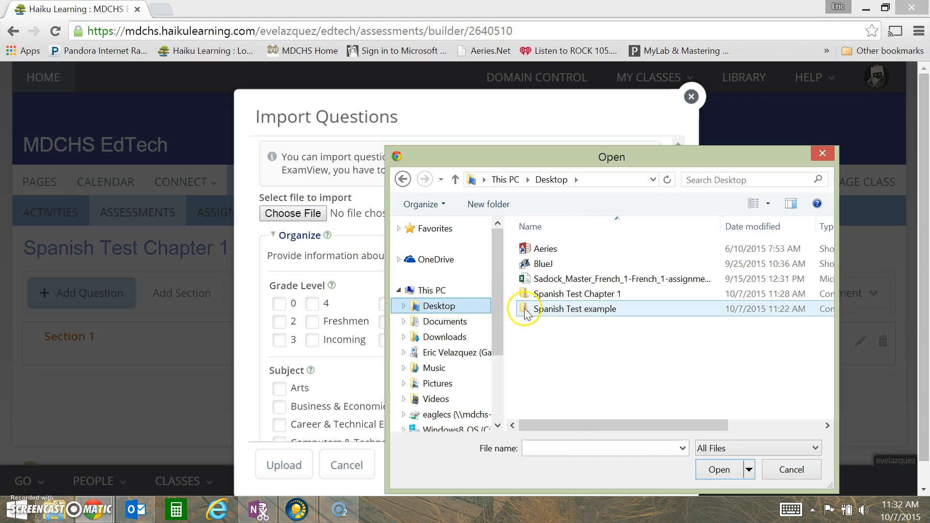
click(565, 295)
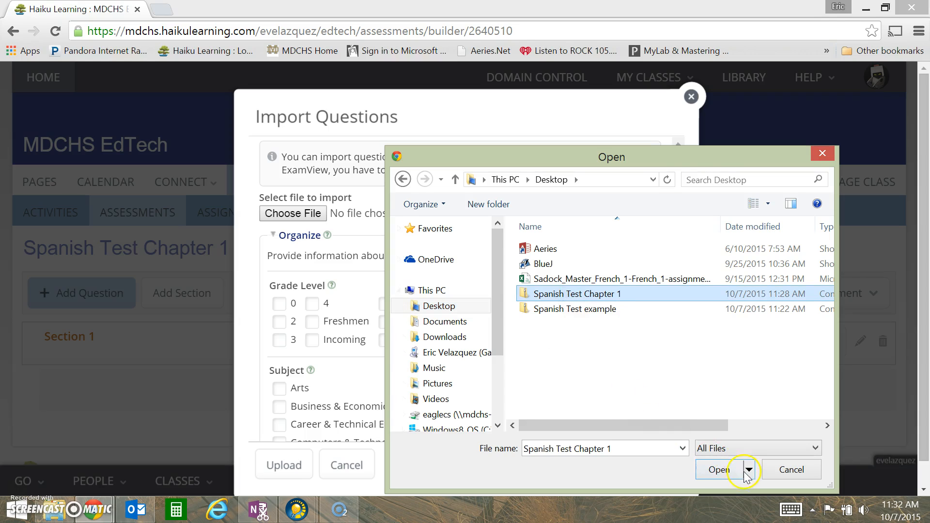
click(717, 468)
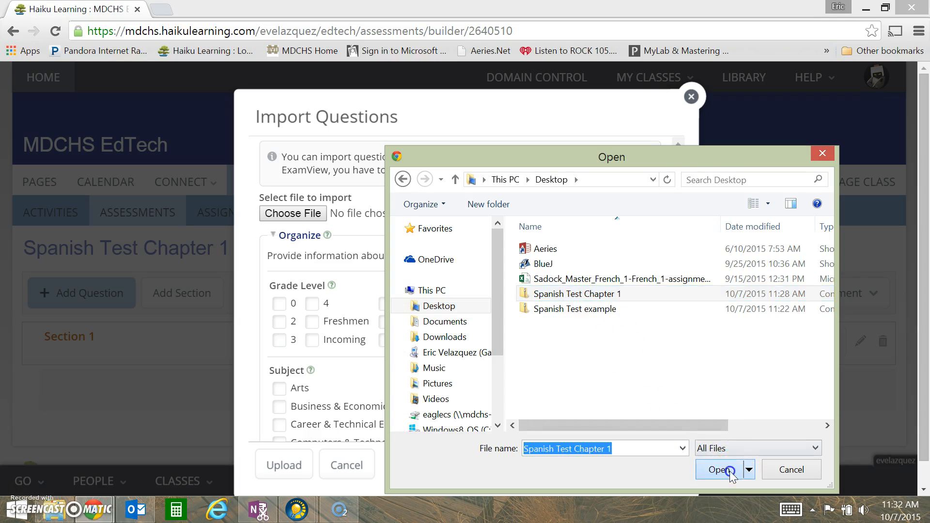
Assign the import to grade level Freshmen and subject World Languages, and upload the file.
scroll(460, 270, down, 2)
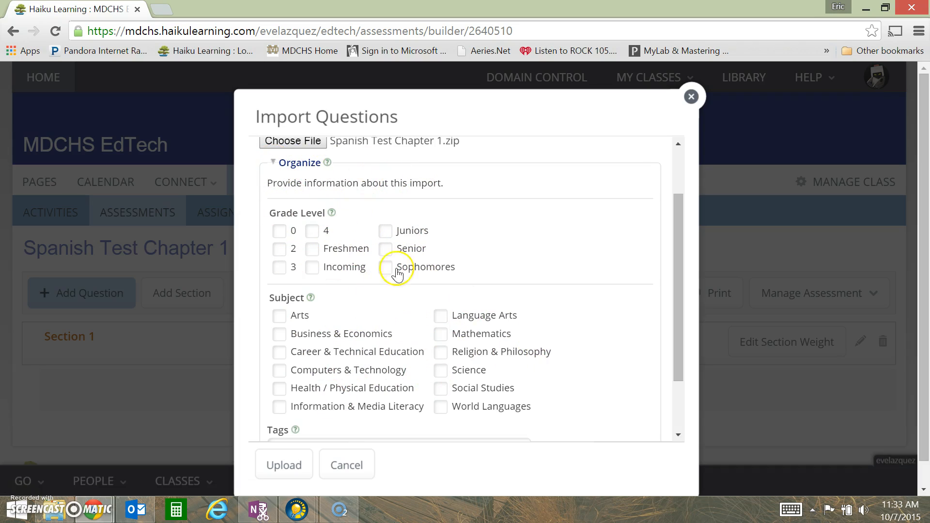
click(315, 250)
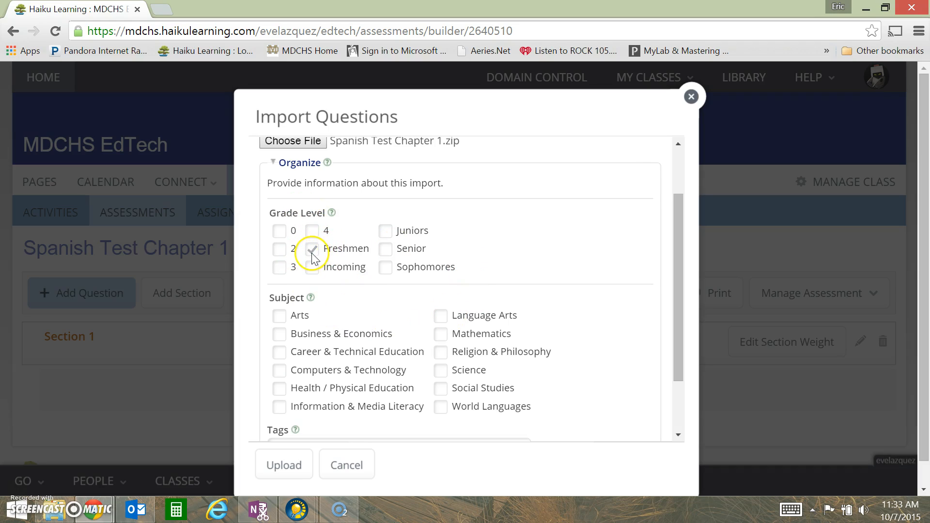
scroll(426, 310, down, 2)
click(441, 329)
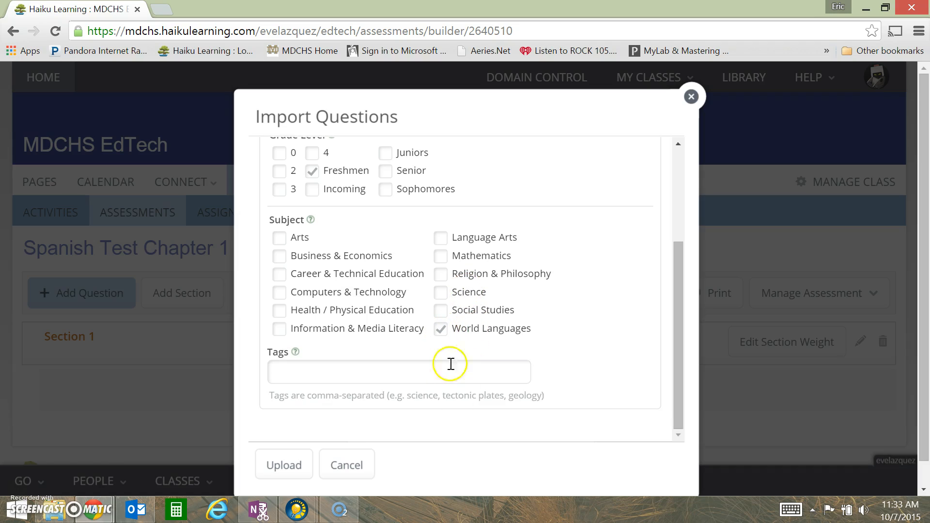
scroll(391, 348, down, 1)
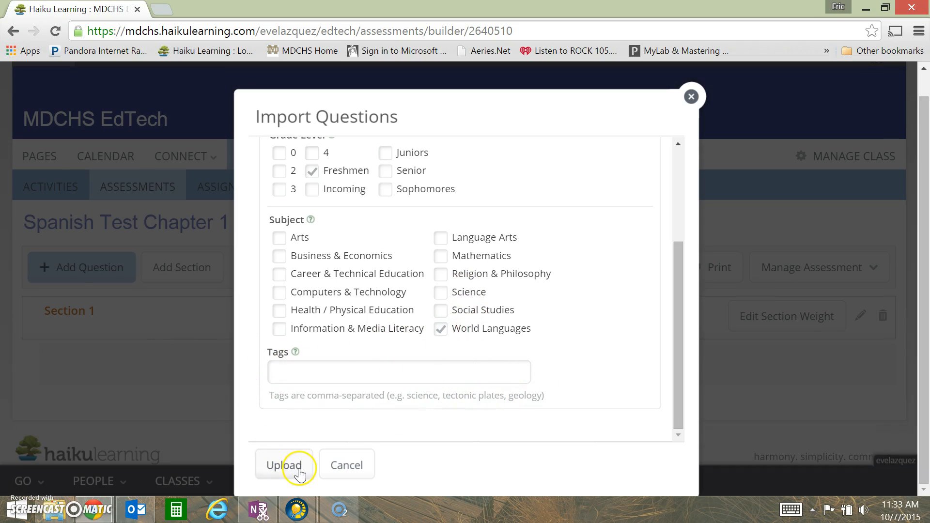
click(285, 465)
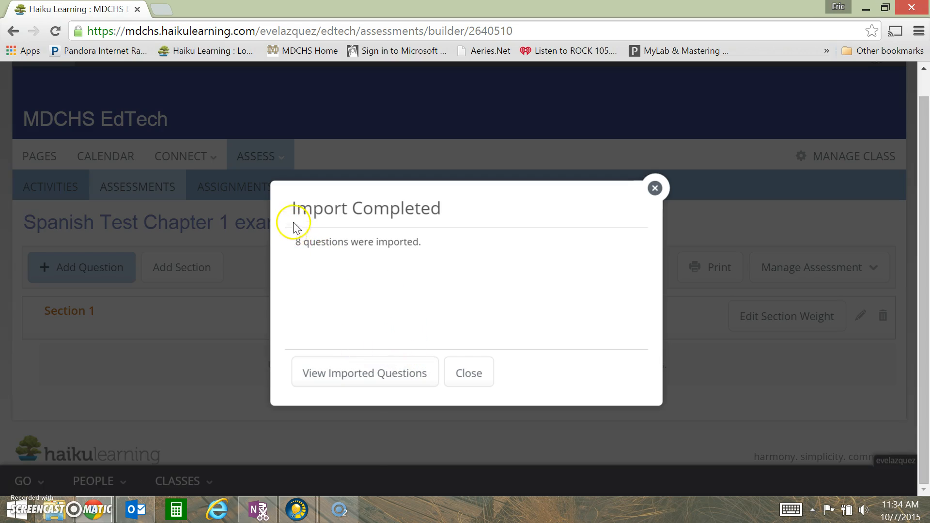
Compare the import result with the multiple-choice and short-answer questions in ExamView, and return to Haiku Learning in Chrome.
drag(295, 242, 422, 245)
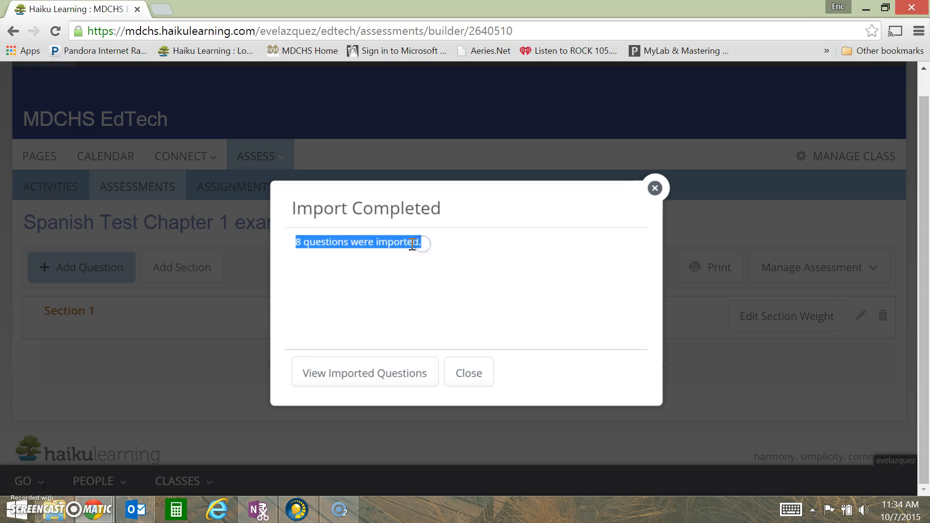
click(308, 505)
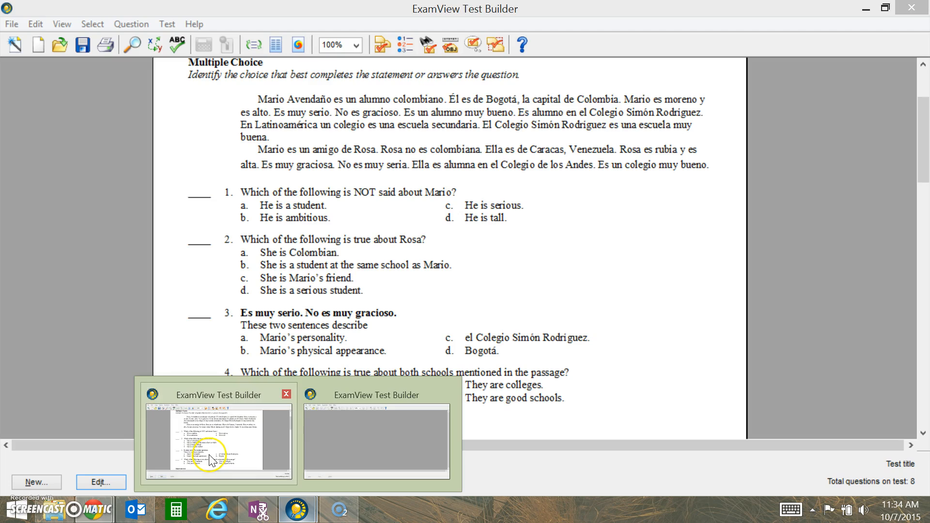
click(210, 460)
scroll(214, 266, up, 3)
scroll(224, 264, down, 3)
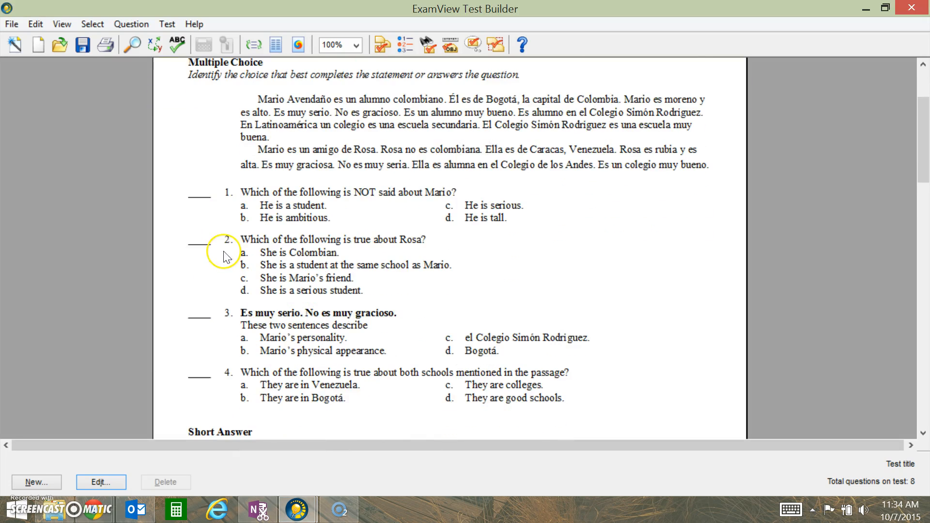
scroll(245, 349, down, 6)
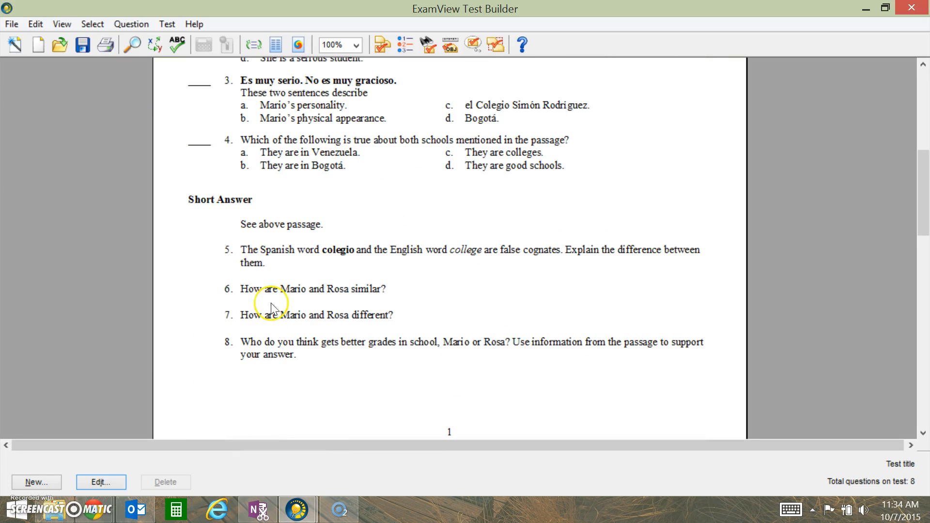
click(102, 517)
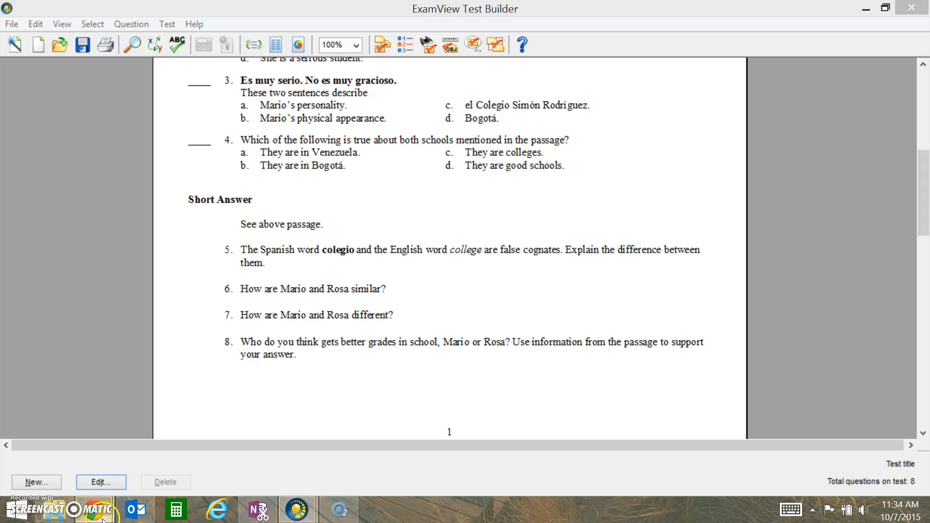
click(228, 452)
click(432, 257)
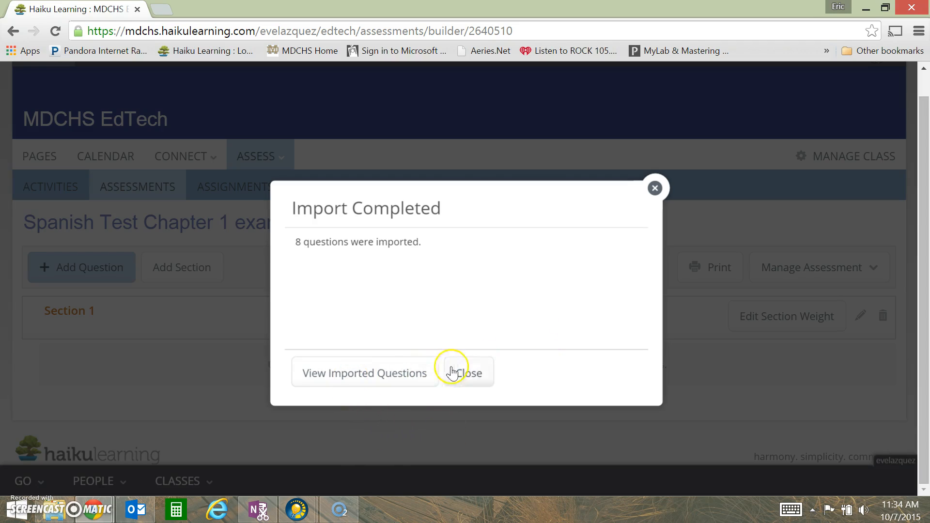
View the imported questions in the Question Library and look through the full list.
click(349, 374)
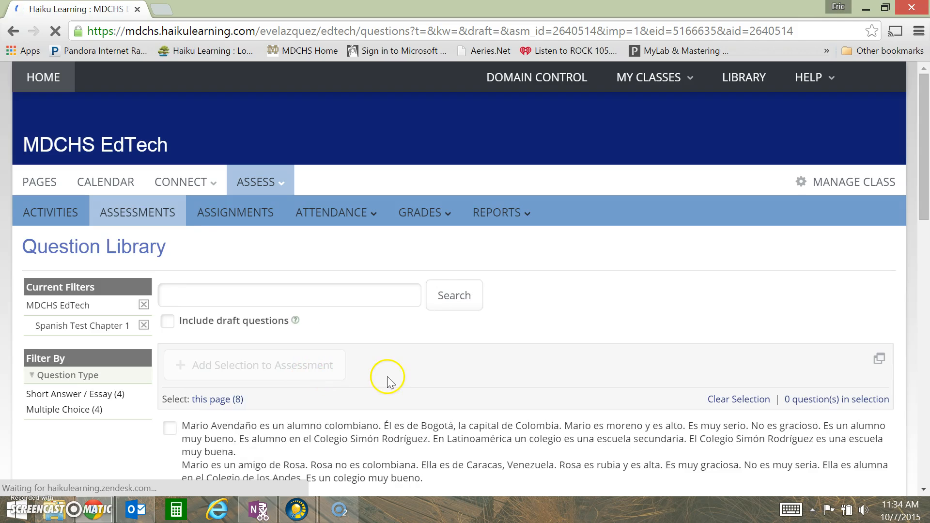
scroll(376, 386, down, 5)
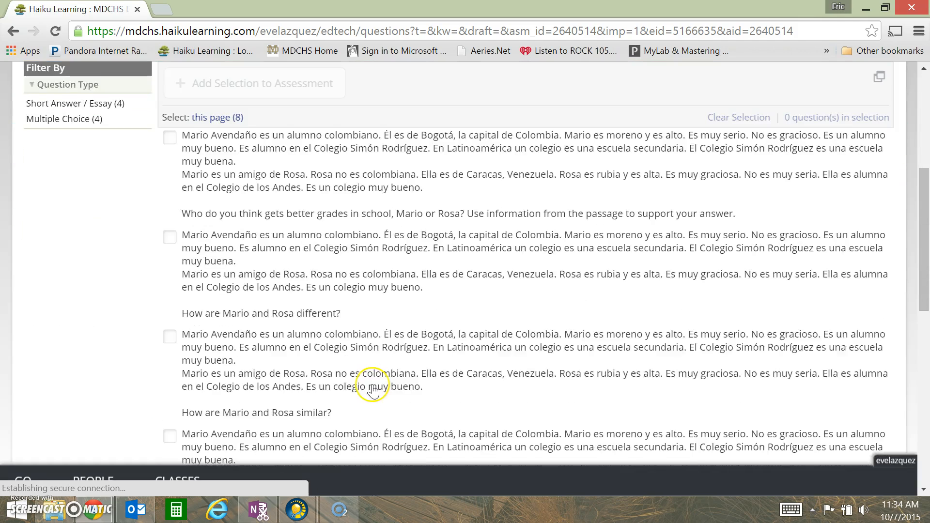
scroll(373, 391, down, 8)
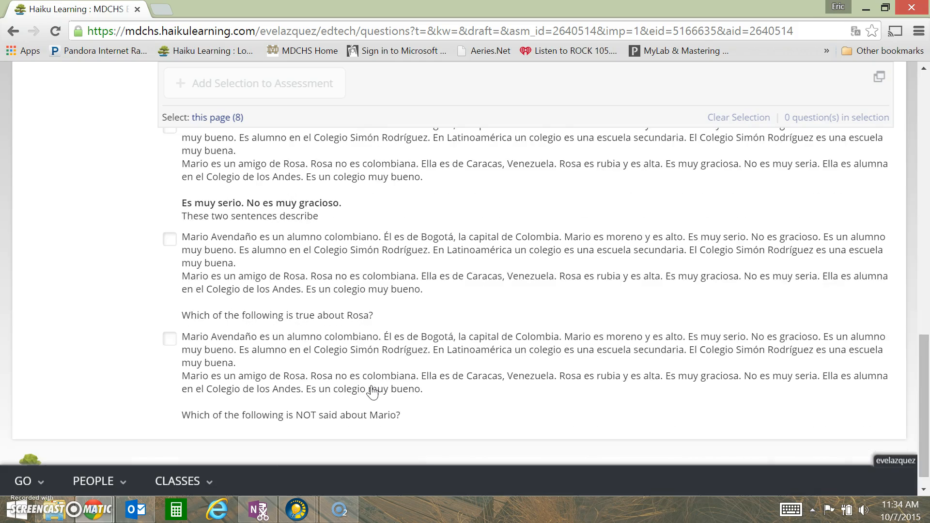
scroll(259, 280, up, 15)
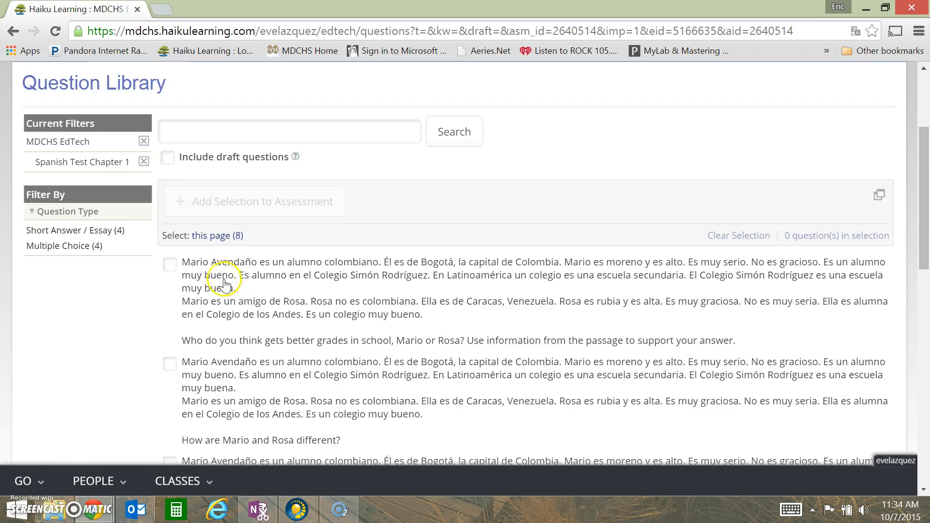
Select all eight imported Spanish Test Chapter 1 questions individually in the Question Library.
scroll(186, 260, down, 4)
click(172, 219)
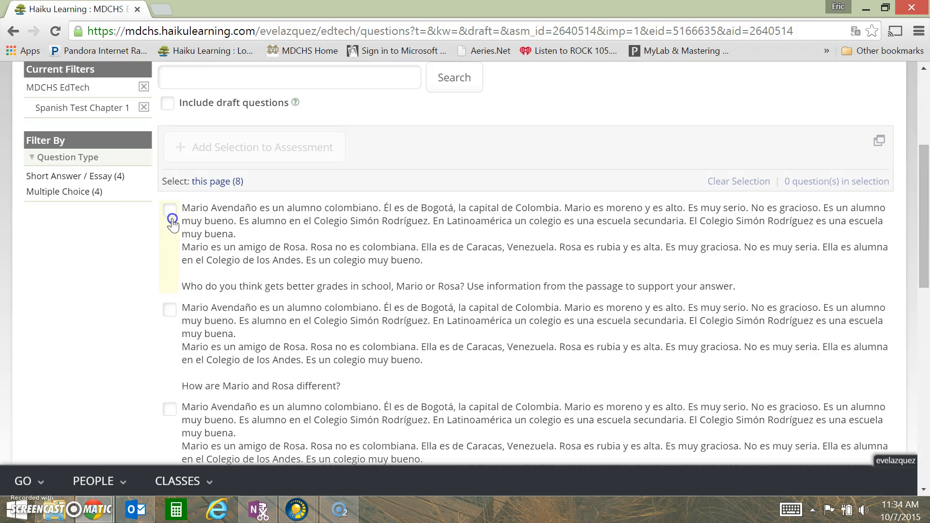
click(170, 310)
click(175, 410)
scroll(174, 368, down, 4)
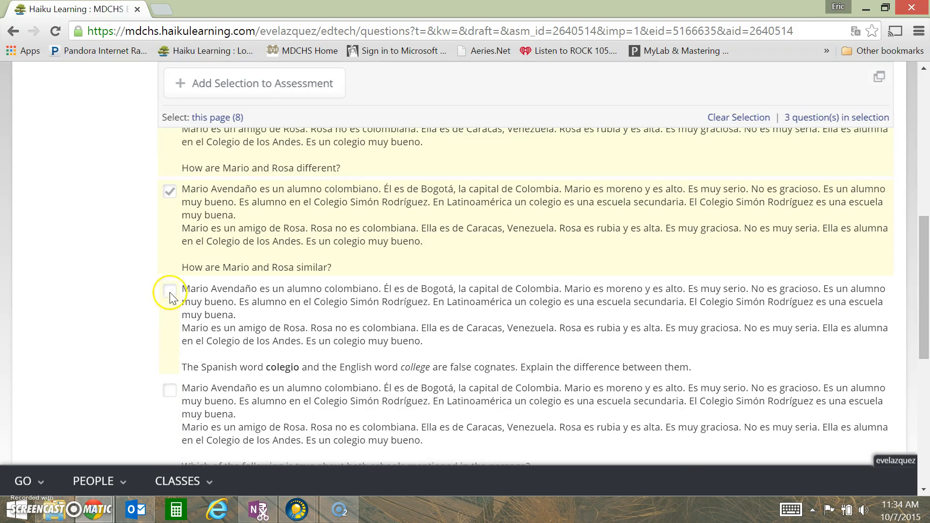
scroll(178, 426, down, 3)
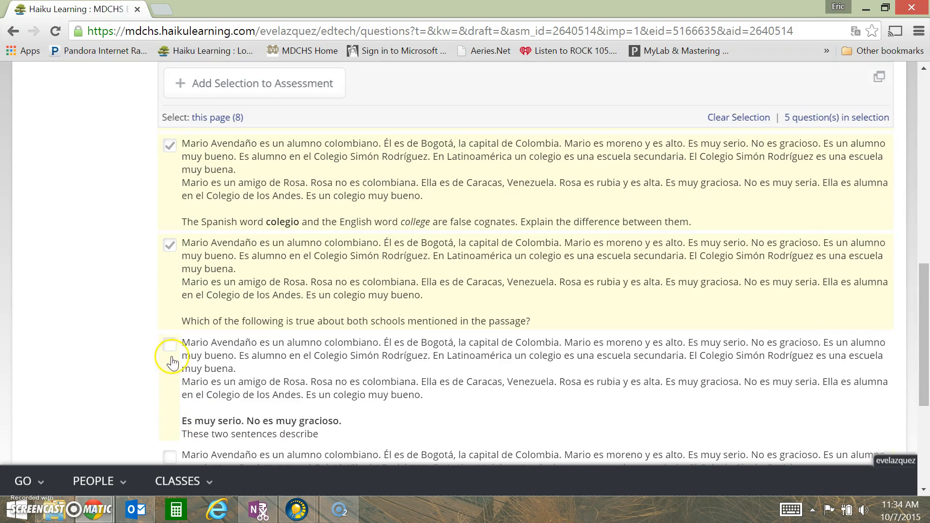
scroll(179, 426, down, 3)
click(169, 314)
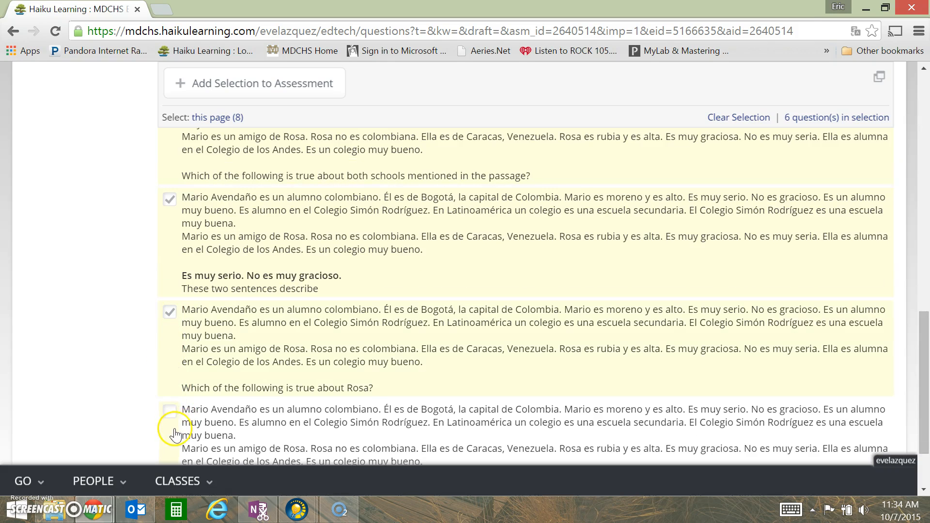
click(172, 415)
scroll(203, 415, down, 2)
scroll(384, 408, up, 12)
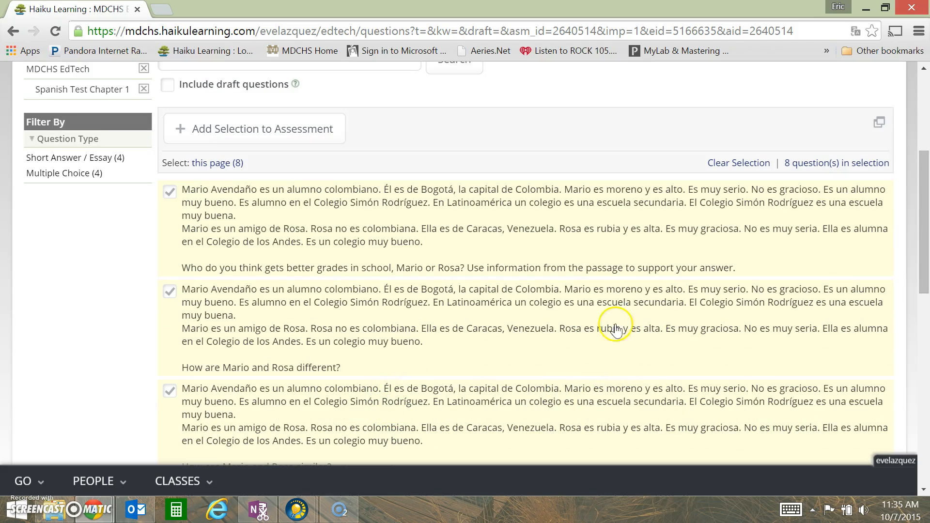
scroll(297, 293, up, 2)
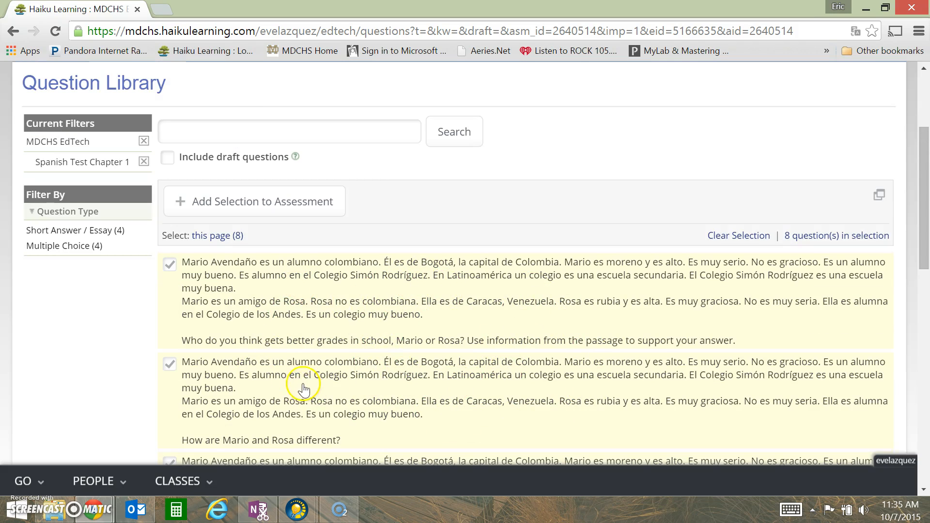
Deselect the short-answer questions on how the two students are similar and on the false cognates, and select both again.
scroll(260, 370, down, 3)
scroll(291, 388, up, 5)
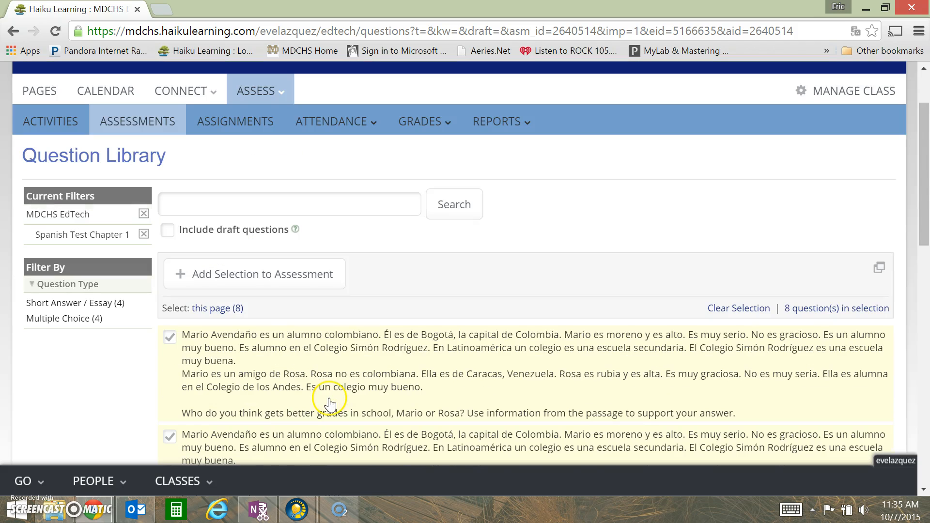
scroll(439, 397, down, 3)
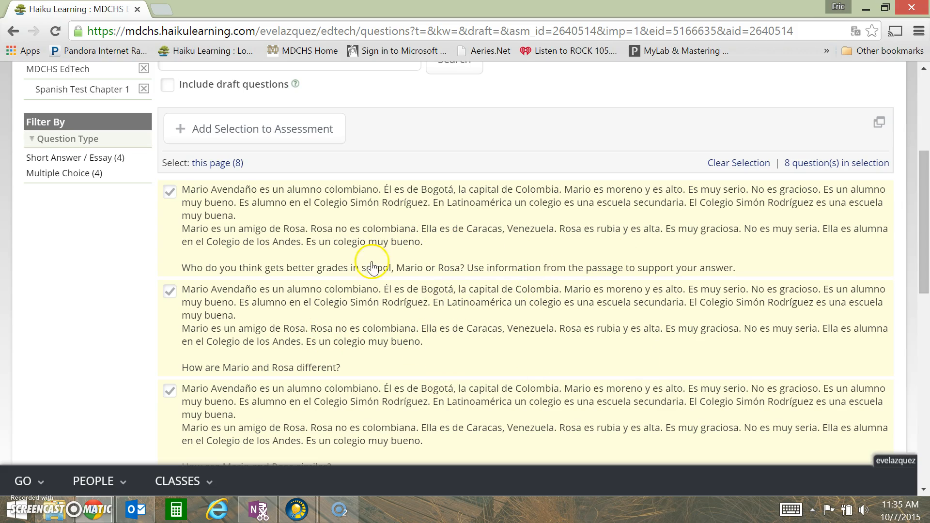
scroll(460, 411, down, 1)
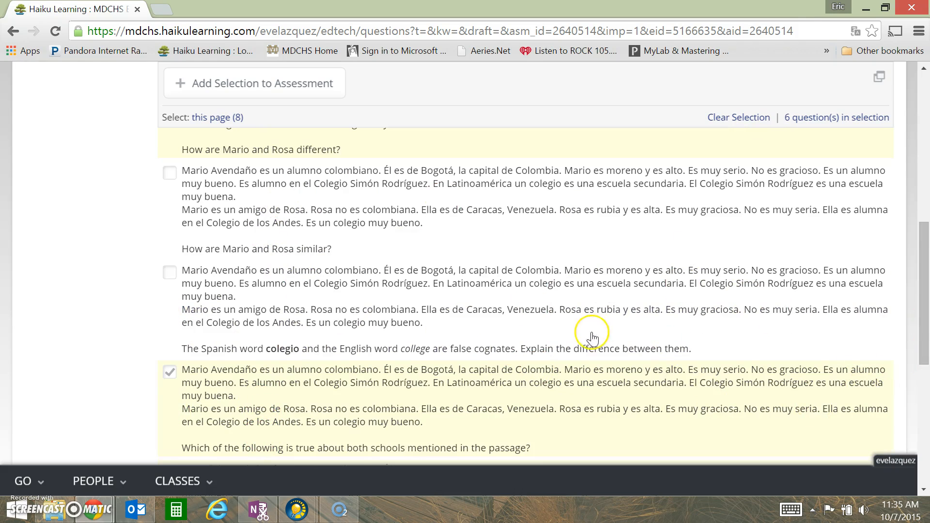
scroll(582, 333, down, 5)
scroll(291, 328, up, 5)
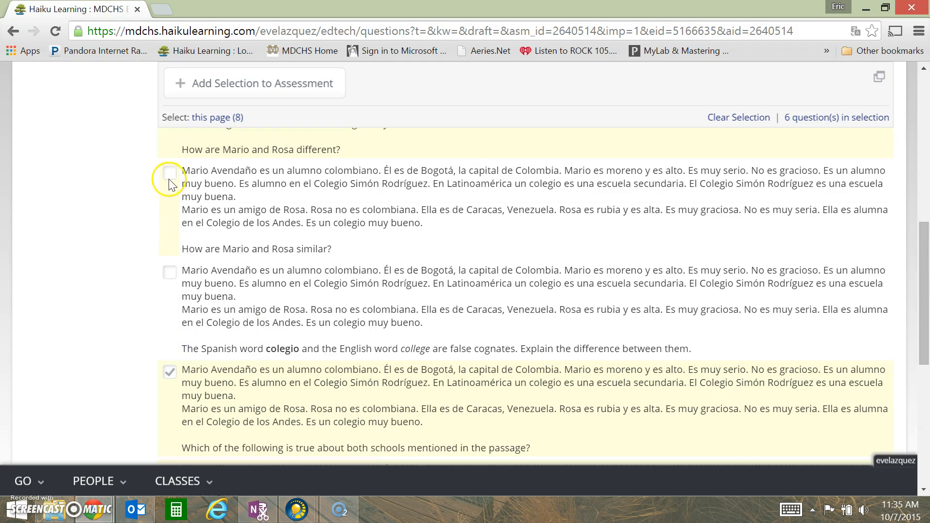
click(169, 280)
Add the selected questions to the existing draft assessment Spanish Test Chapter 1 example.
scroll(462, 301, up, 5)
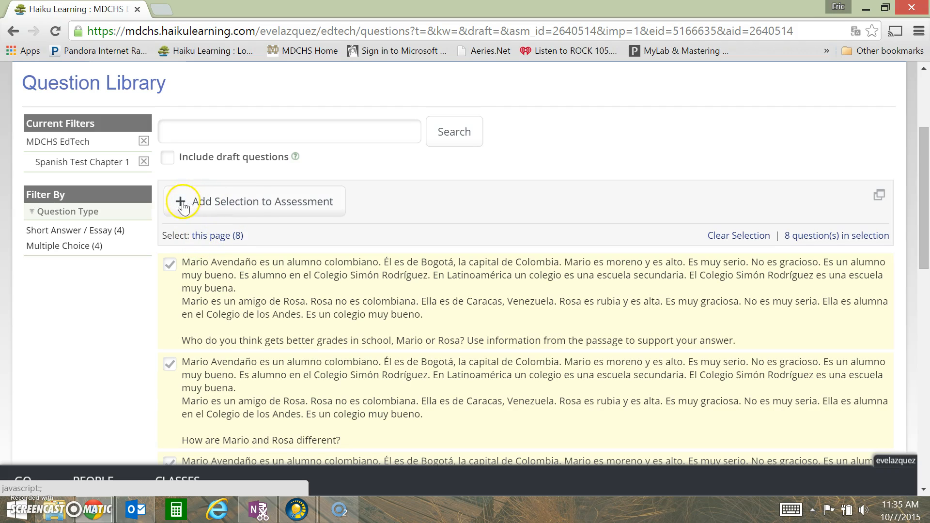
click(253, 208)
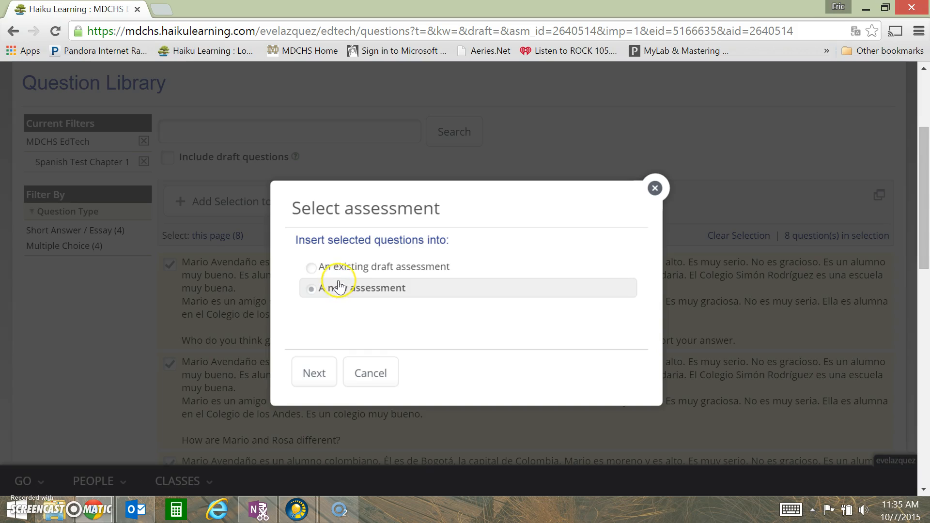
click(324, 270)
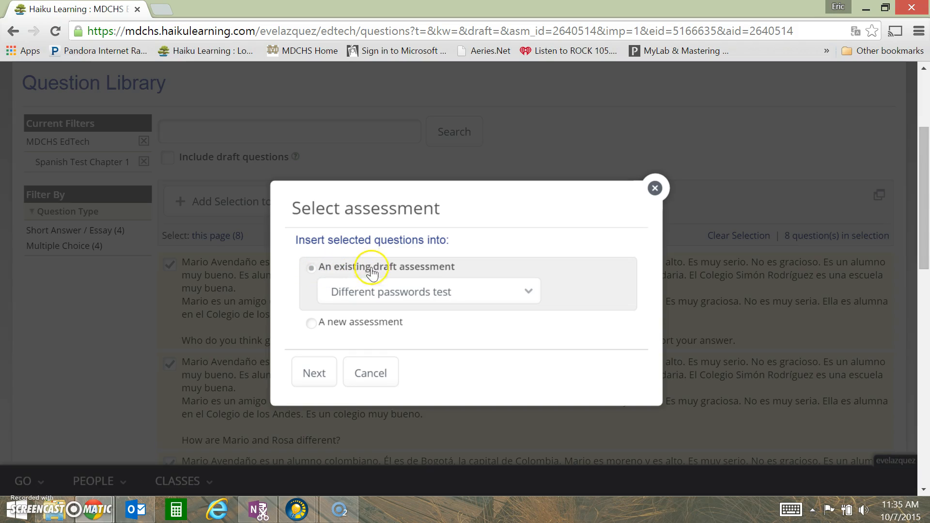
click(370, 293)
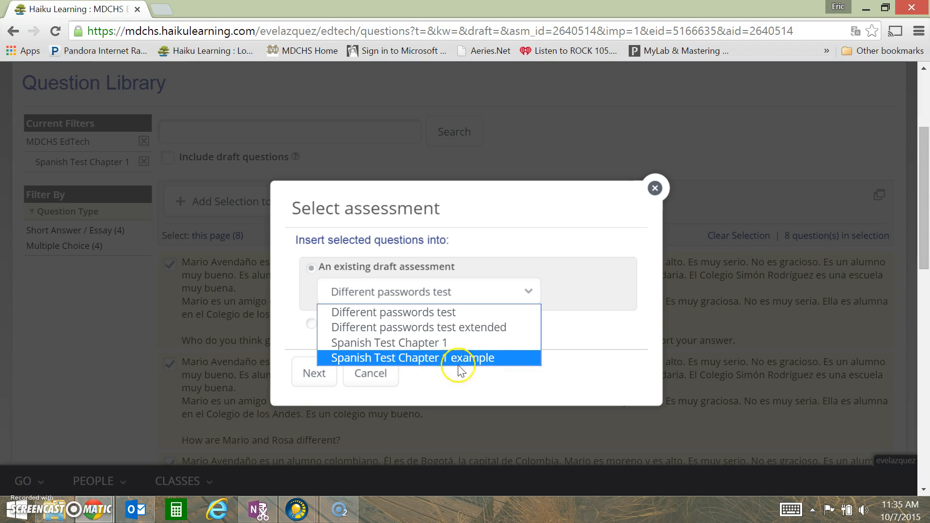
click(489, 359)
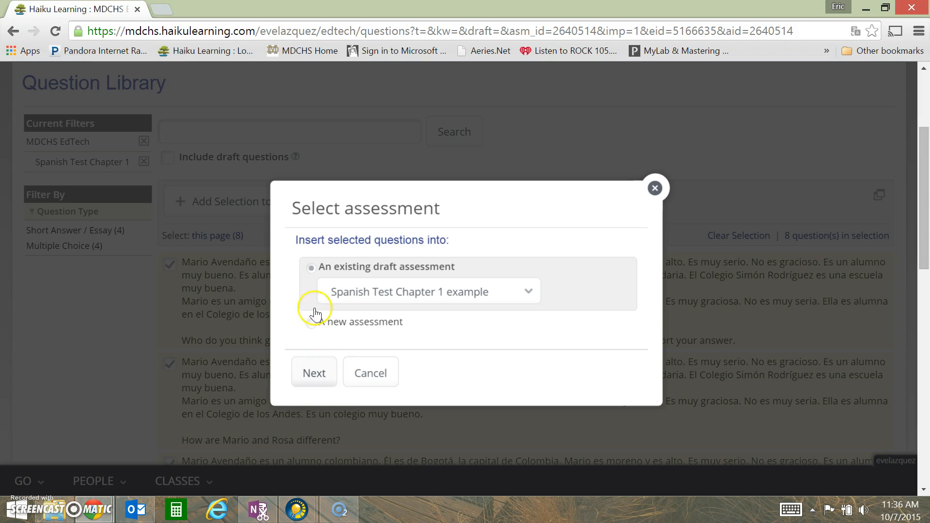
click(313, 373)
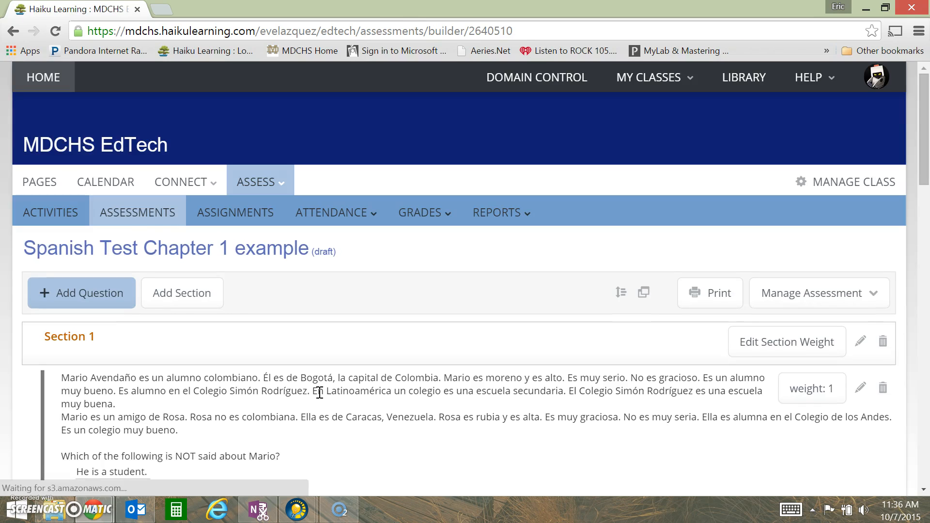
Look through all the questions inserted into the Spanish Test Chapter 1 example draft.
scroll(318, 394, down, 3)
scroll(319, 394, down, 5)
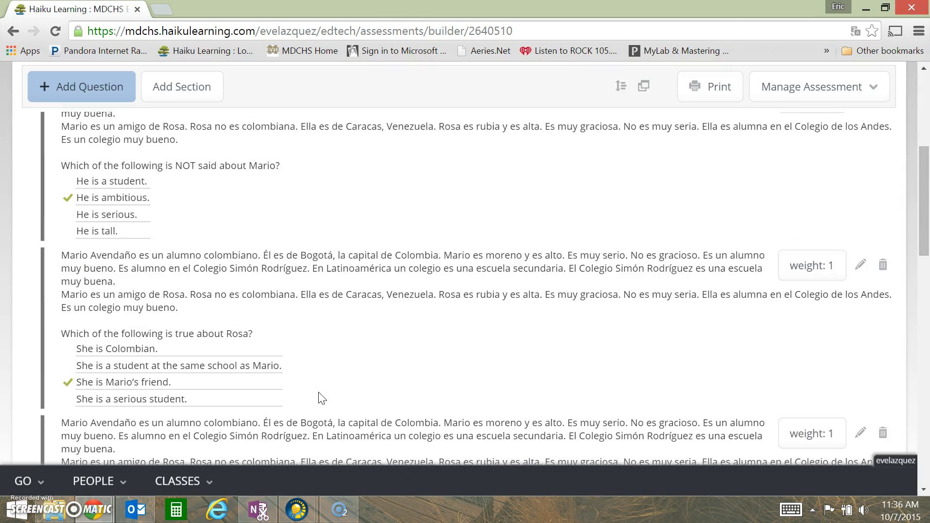
scroll(315, 390, down, 11)
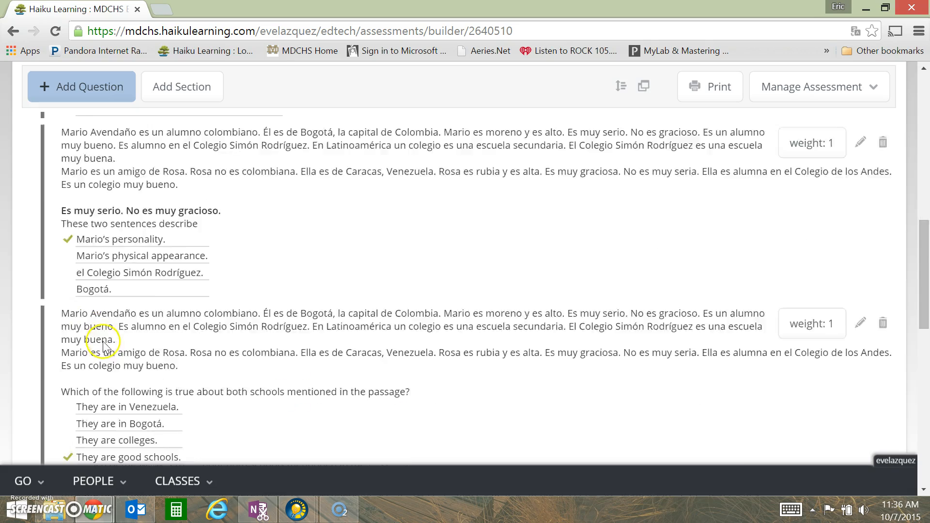
scroll(125, 266, down, 7)
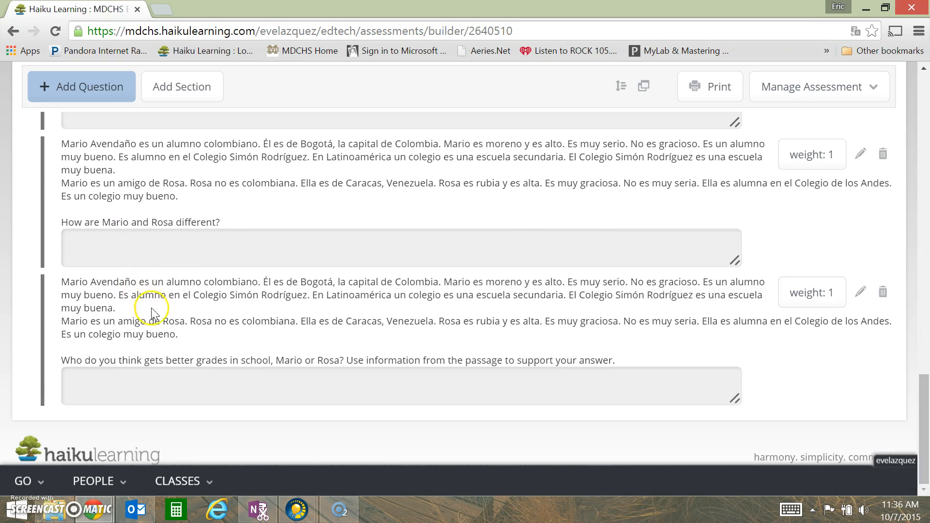
scroll(150, 312, up, 15)
scroll(204, 363, up, 10)
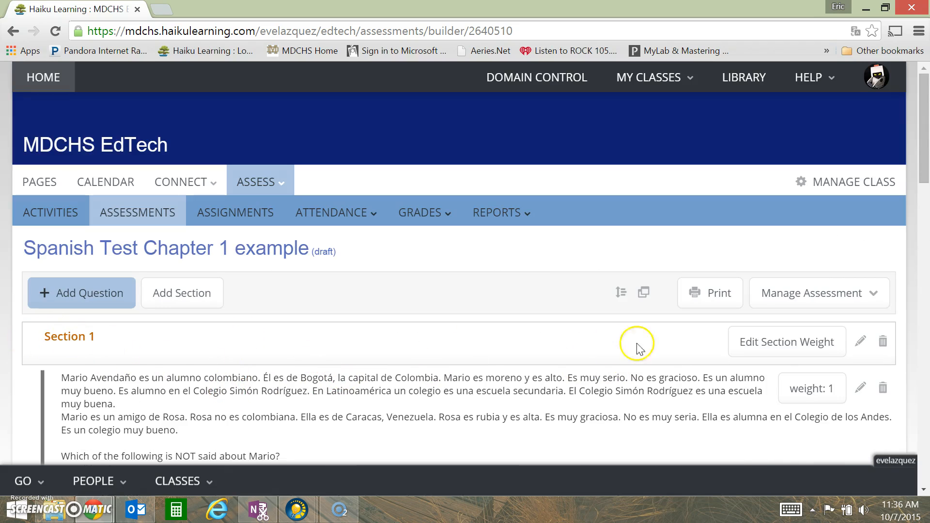
Examine the marked correct answers of the multiple-choice questions and the response areas of the short-answer questions in Section 1.
double_click(60, 337)
scroll(156, 342, down, 2)
click(117, 332)
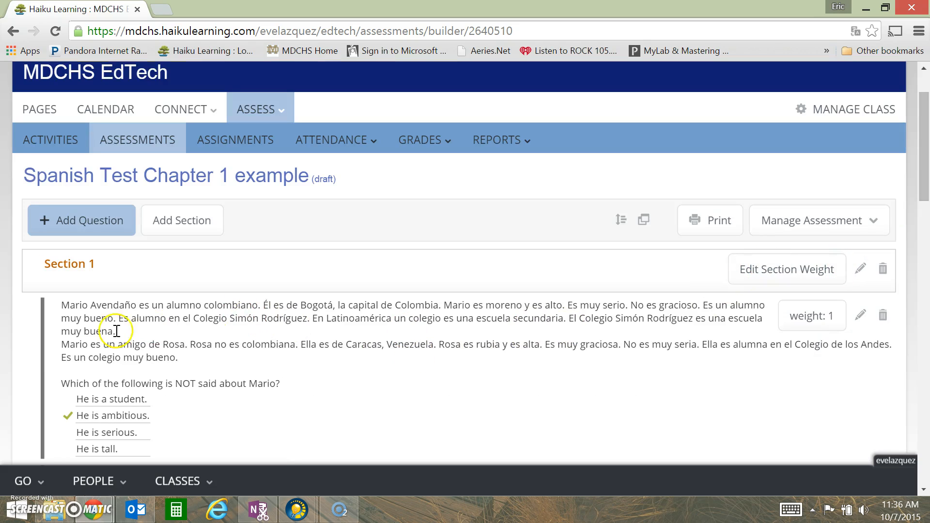
scroll(132, 279, down, 15)
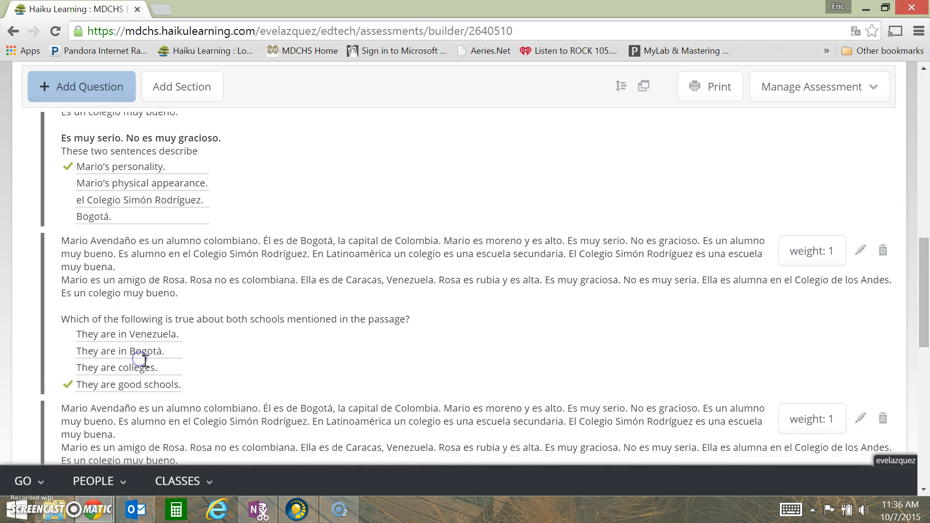
scroll(372, 332, up, 2)
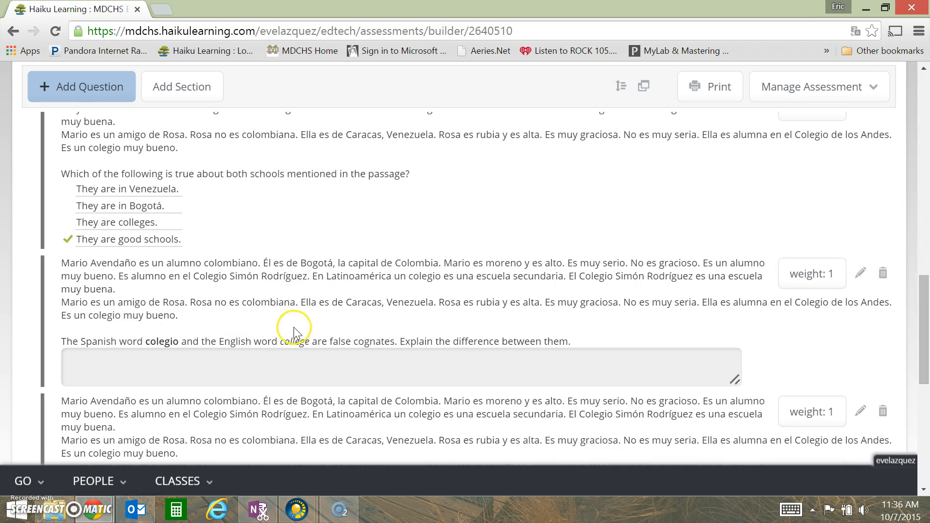
scroll(148, 301, down, 6)
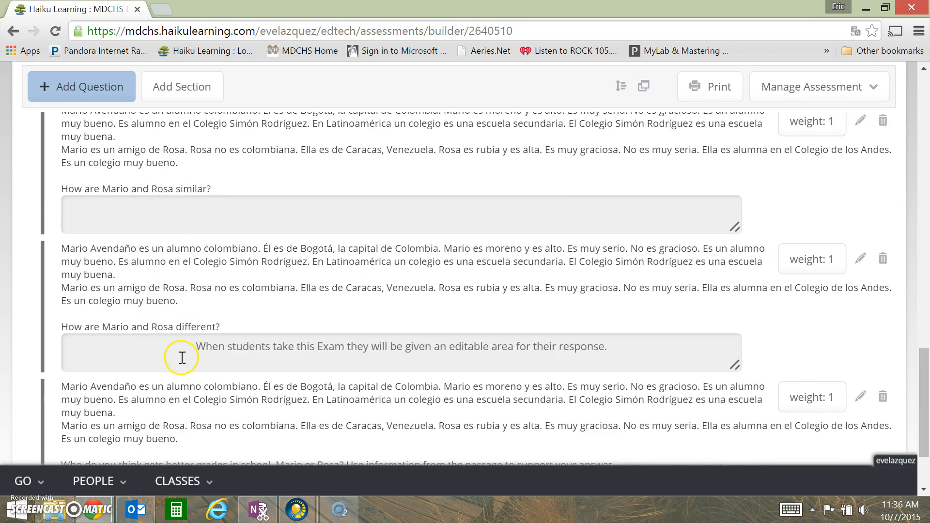
scroll(422, 312, up, 3)
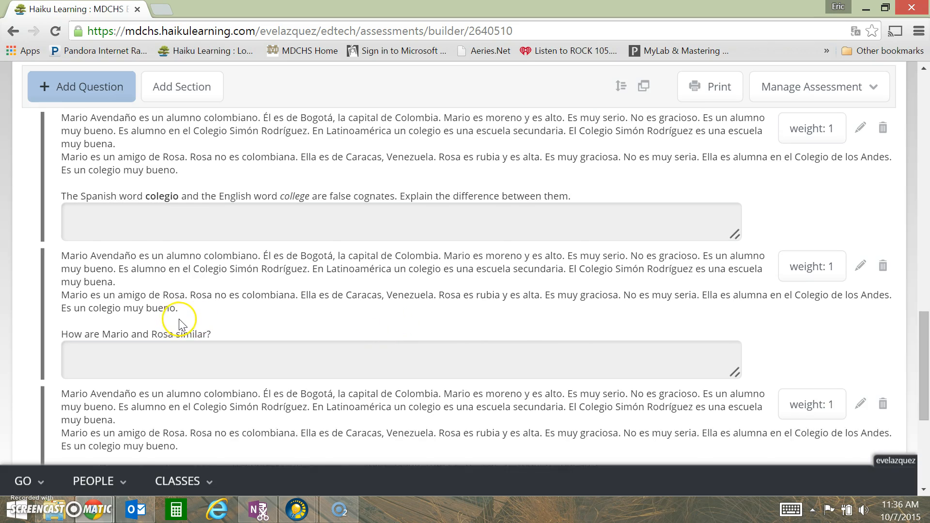
scroll(181, 324, up, 3)
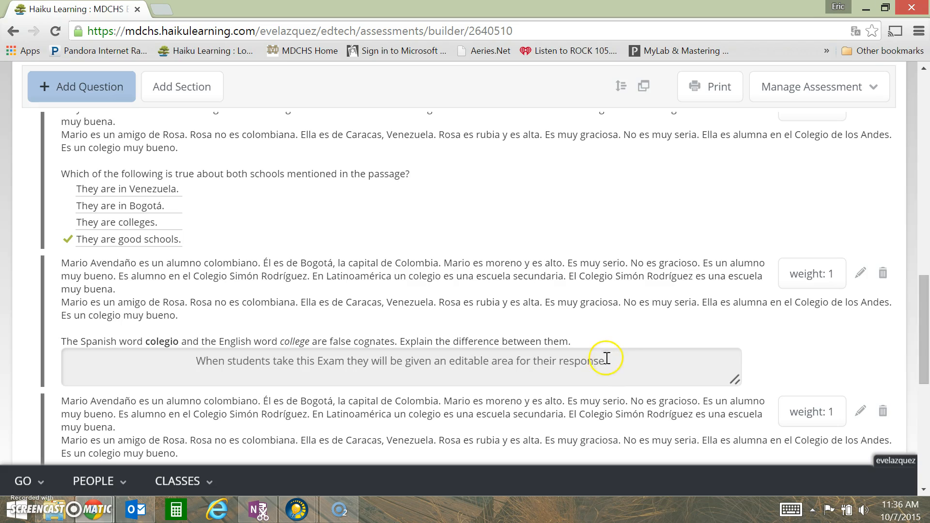
scroll(511, 342, up, 10)
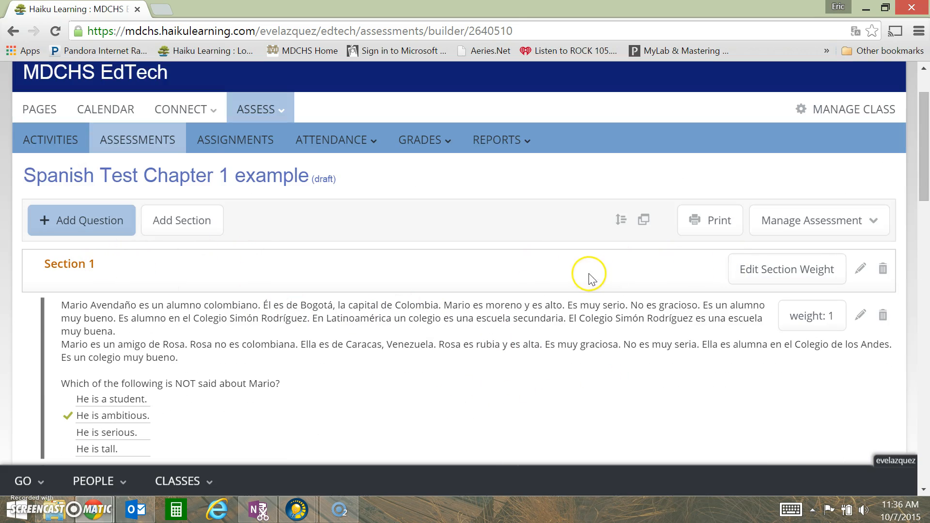
click(778, 222)
click(783, 303)
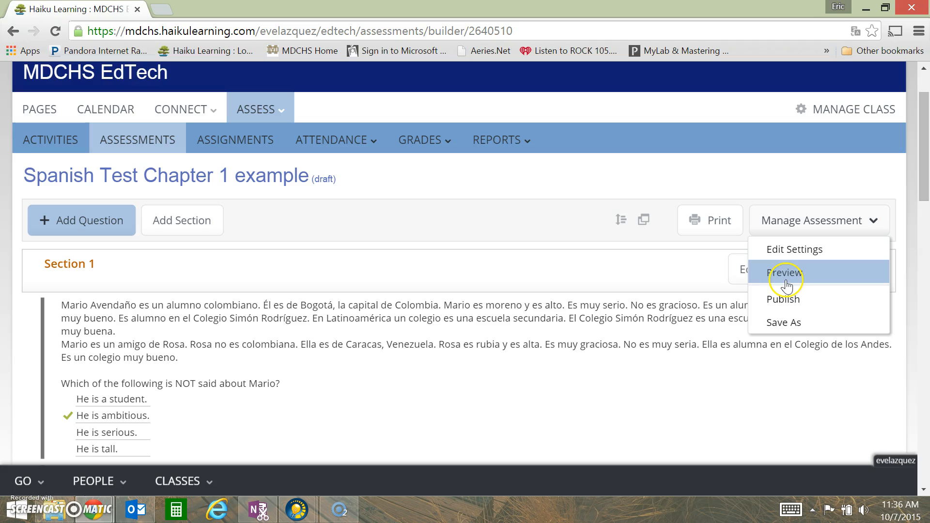
click(209, 352)
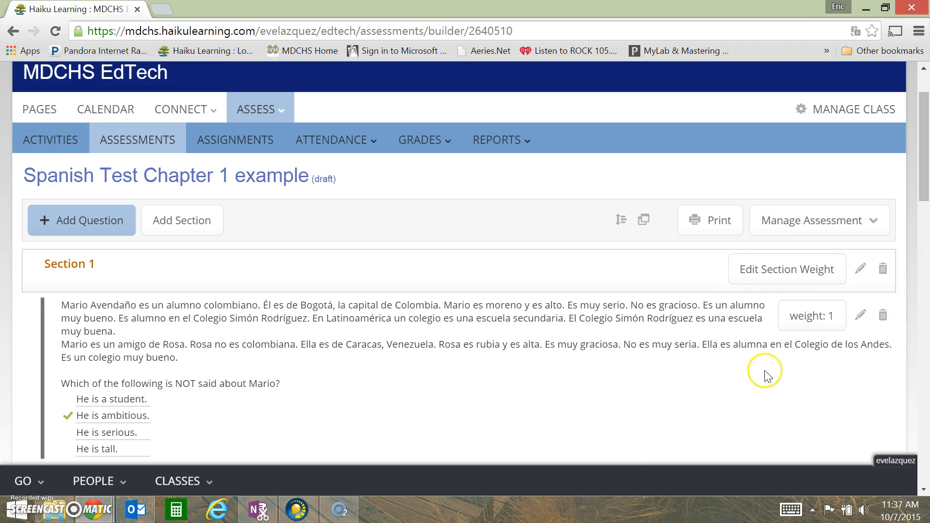
click(802, 227)
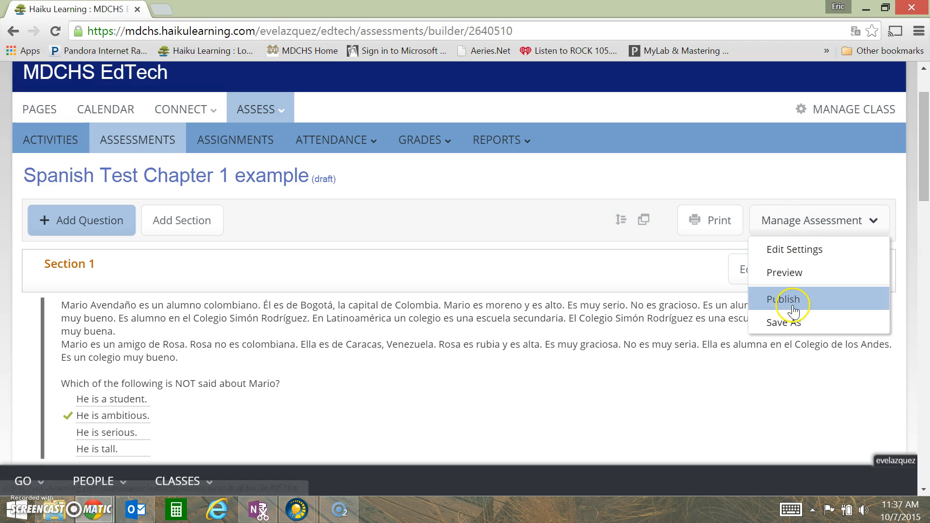
click(606, 370)
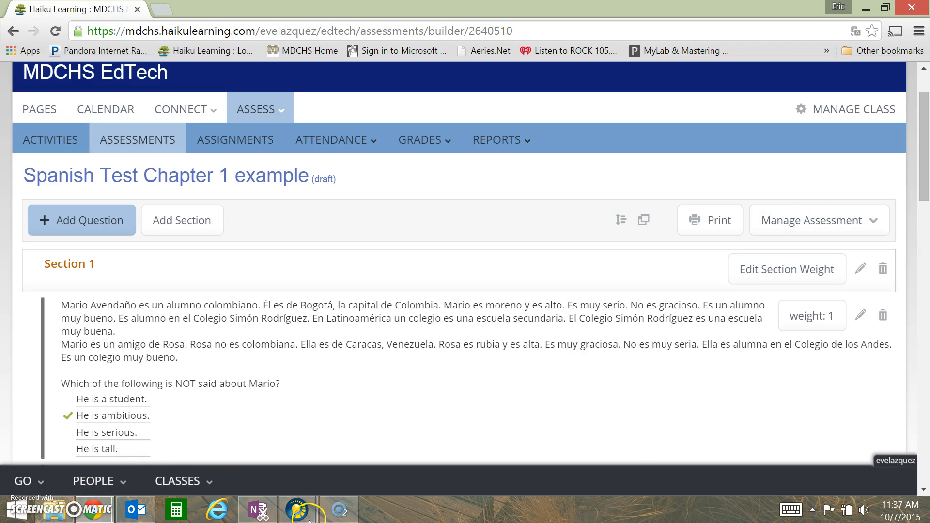